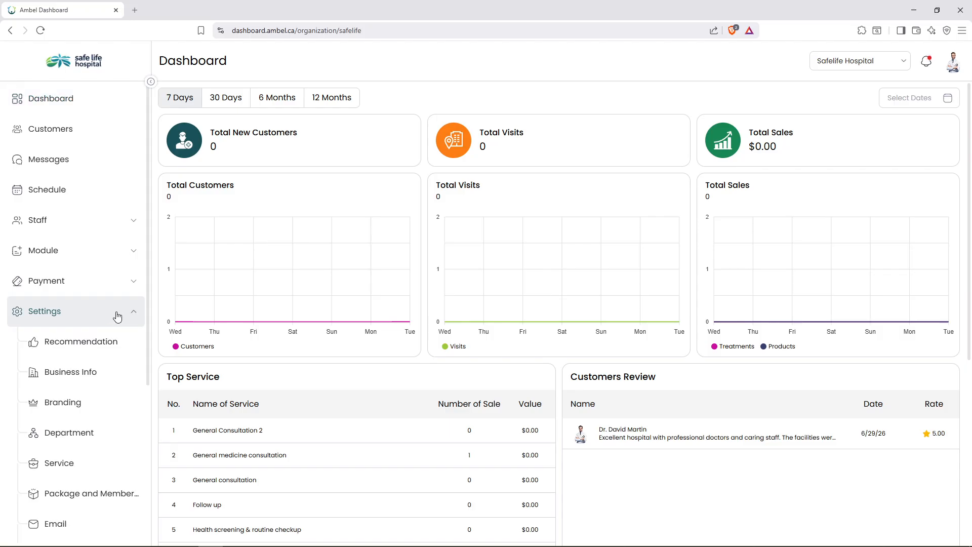
# Open Business Info settings and scroll to the Customers, Service, Practitioner fields and branch list.
pyautogui.click(91, 373)
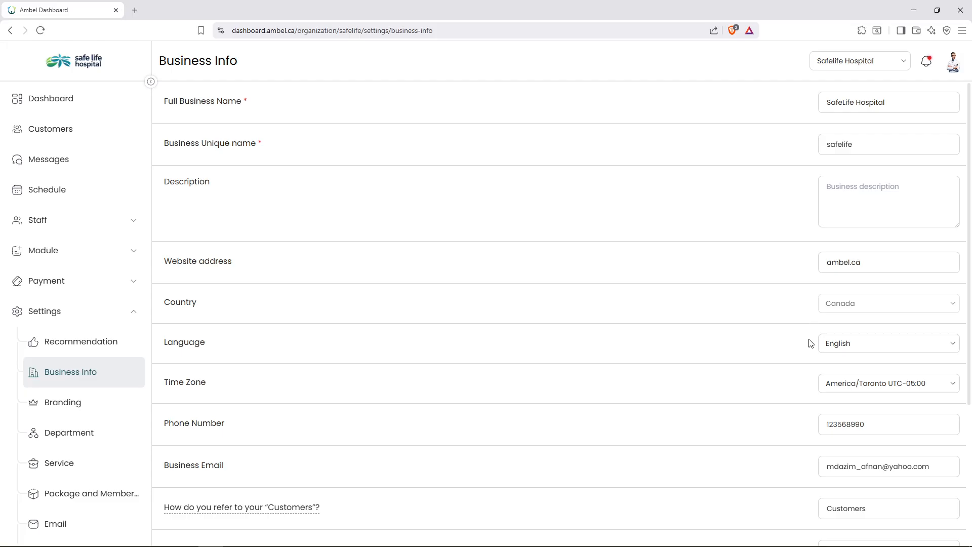
pyautogui.scroll(-2, 809, 343)
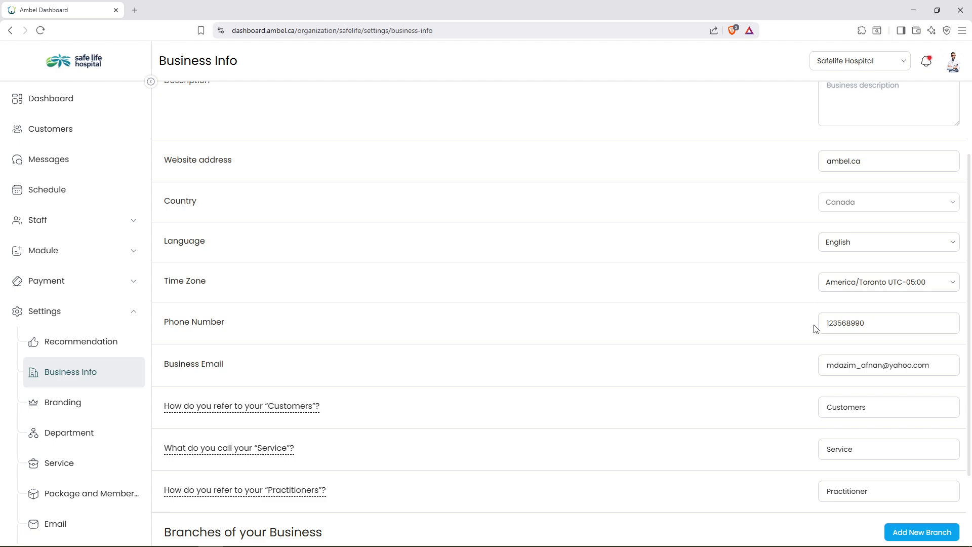
pyautogui.scroll(-1, 816, 328)
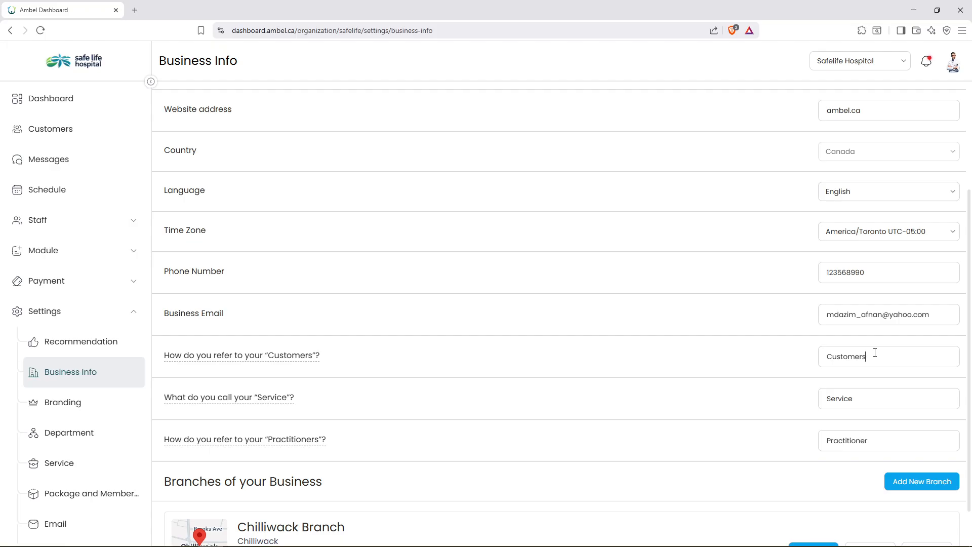
# Rename the labels to Patient, Treatments and Doctors, then reload the page to confirm.
pyautogui.press('BackSpace')
pyautogui.press('BackSpace')
pyautogui.press('BackSpace')
pyautogui.press('BackSpace')
pyautogui.press('BackSpace')
pyautogui.press('BackSpace')
pyautogui.press('BackSpace')
pyautogui.press('BackSpace')
pyautogui.write('Patient')
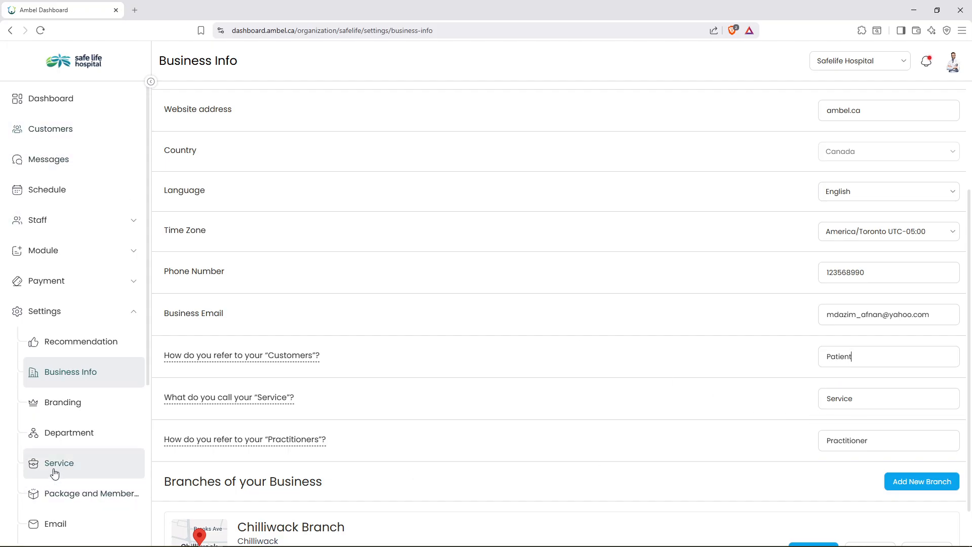
pyautogui.moveTo(857, 400); pyautogui.dragTo(813, 401)
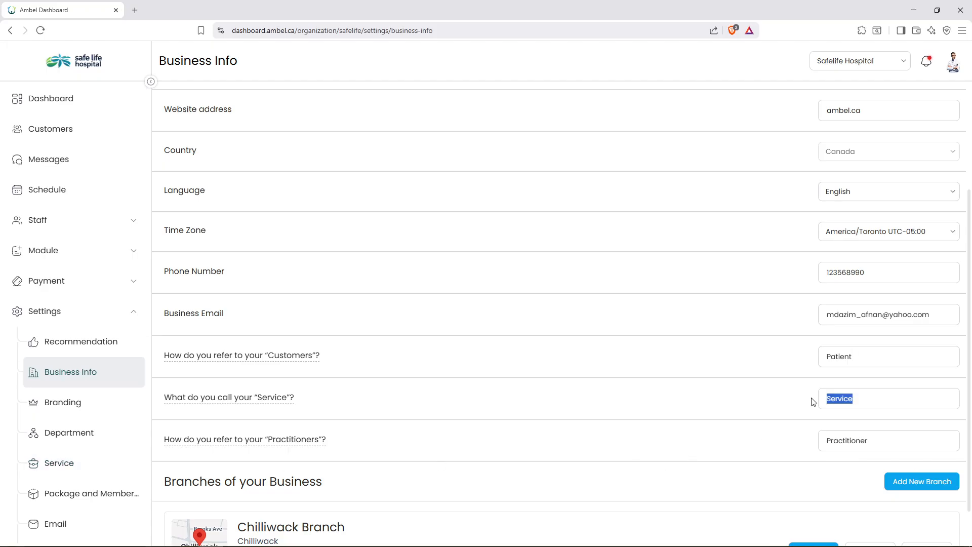
pyautogui.write('Treatments')
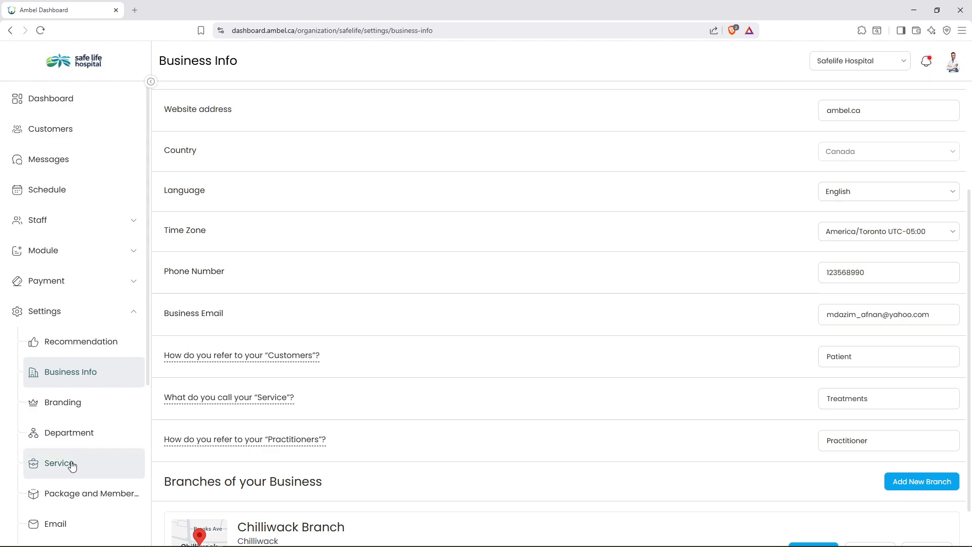
pyautogui.moveTo(887, 445); pyautogui.dragTo(822, 444)
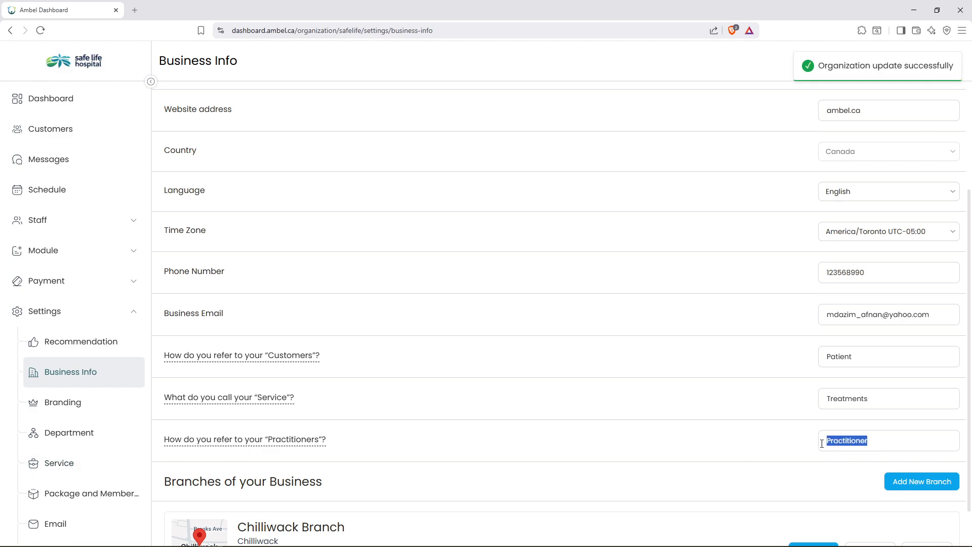
pyautogui.press('BackSpace')
pyautogui.write('Doctors')
pyautogui.click(40, 30)
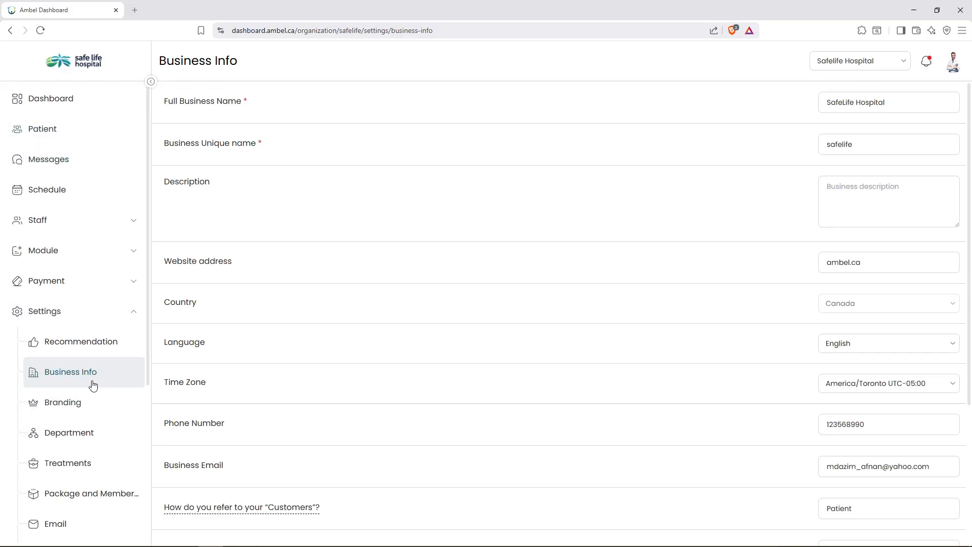
pyautogui.scroll(-3, 334, 265)
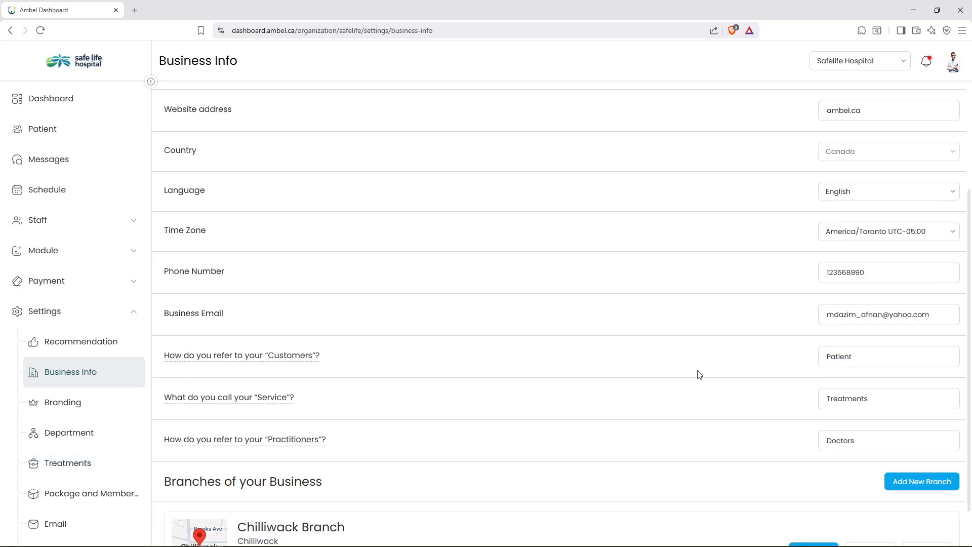
pyautogui.scroll(-1, 737, 400)
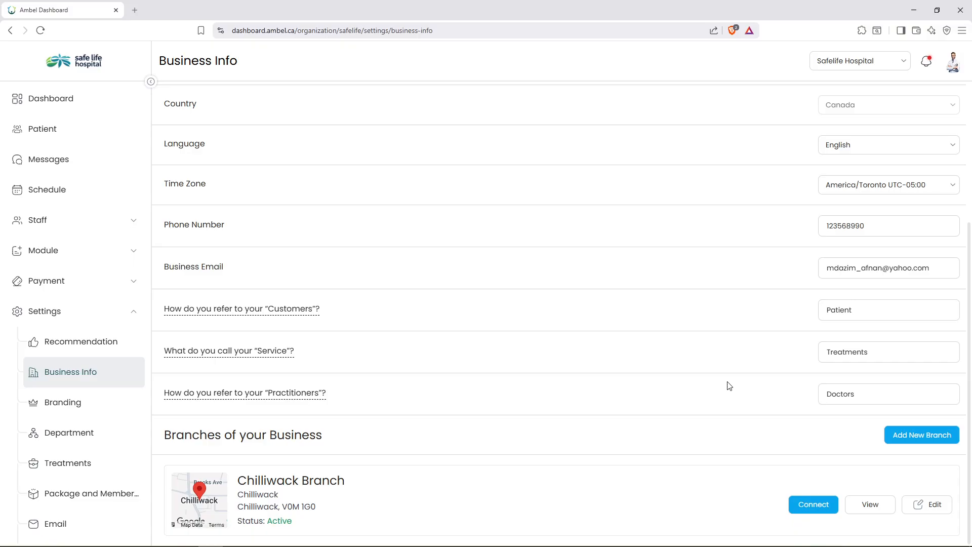
# Add a new Demo Branch at 'Demo address', British Columbia, Chilliwack, postal code 1234, phone 1234567.
pyautogui.click(931, 436)
pyautogui.write('De')
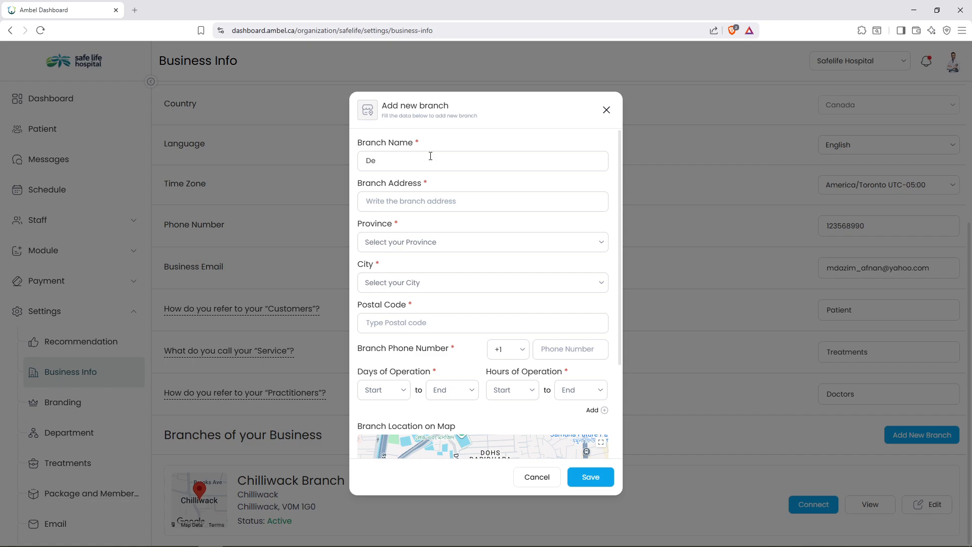
pyautogui.write('mo Branch')
pyautogui.write('Demo adde')
pyautogui.press('BackSpace')
pyautogui.write('ress')
pyautogui.click(479, 243)
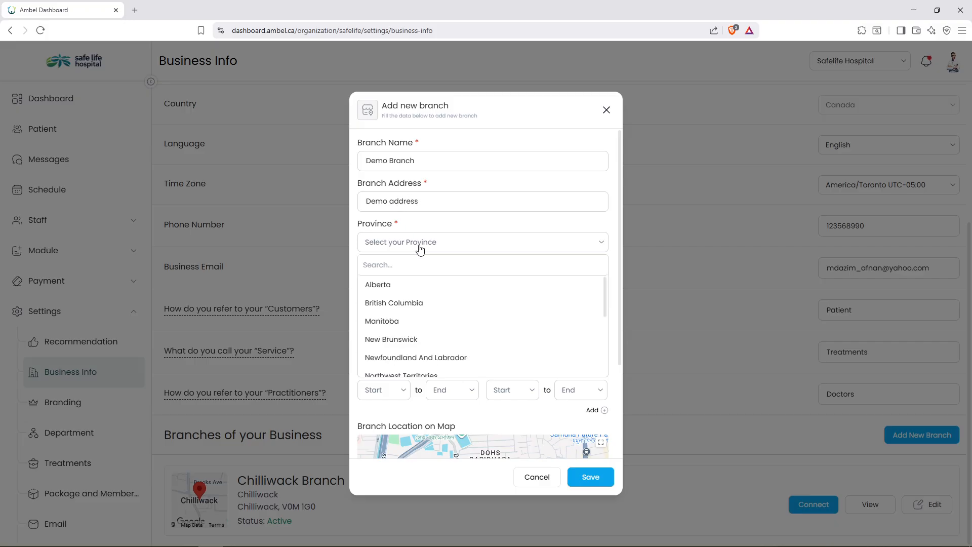
pyautogui.click(399, 303)
pyautogui.click(403, 284)
pyautogui.click(400, 398)
pyautogui.click(397, 322)
pyautogui.write('1234')
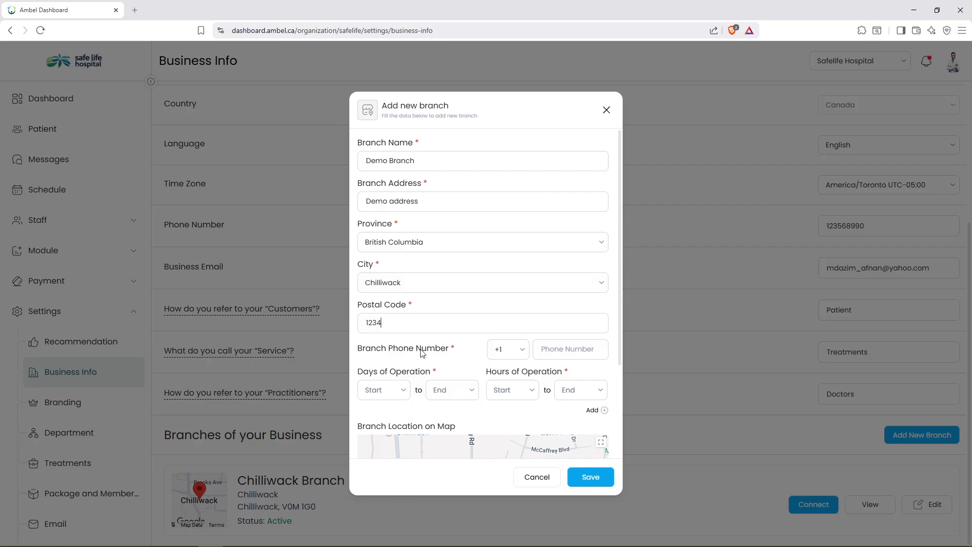
pyautogui.scroll(-1, 422, 353)
pyautogui.click(565, 304)
pyautogui.write('1234567')
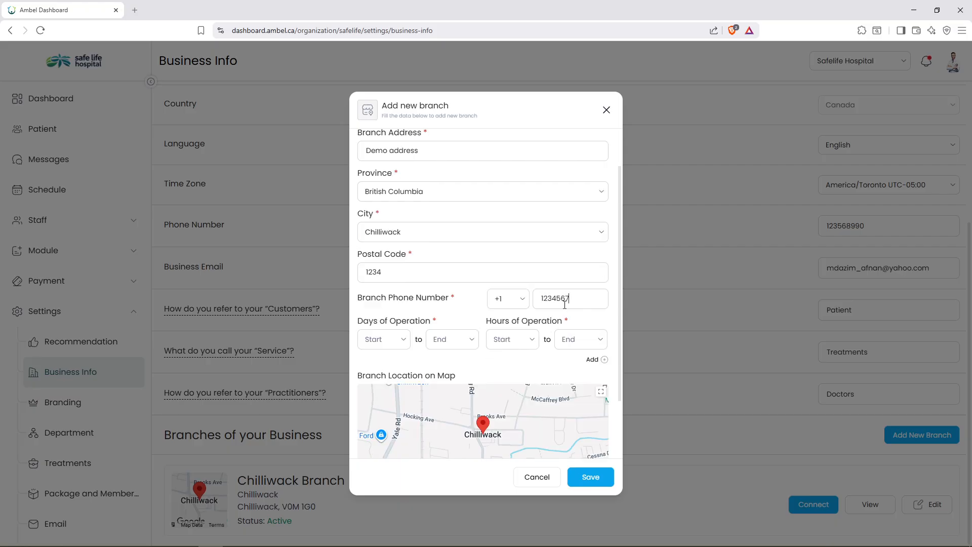
# Set the branch's first operating hours to Monday–Wednesday, 06:00 to 07:00 PM.
pyautogui.click(390, 342)
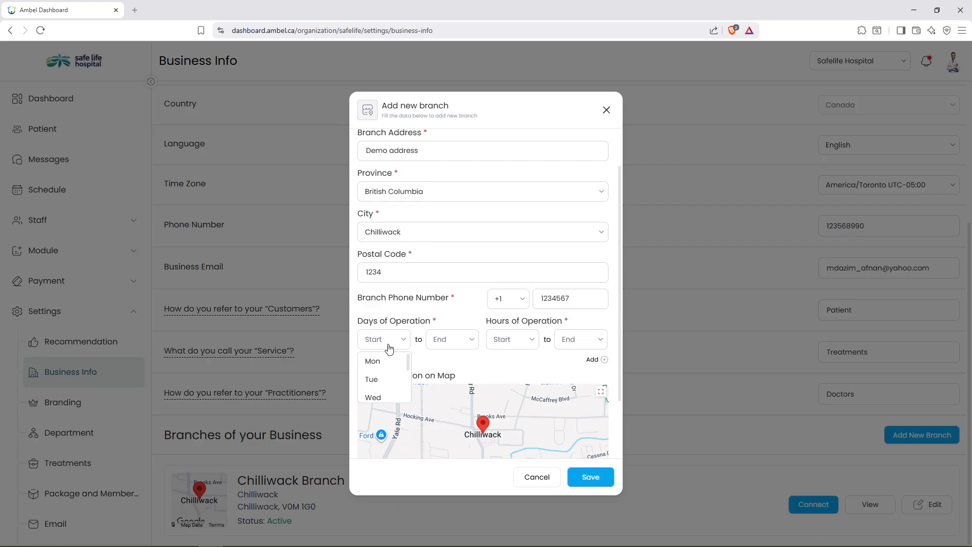
pyautogui.click(373, 361)
pyautogui.click(446, 345)
pyautogui.scroll(-2, 454, 380)
pyautogui.scroll(2, 453, 377)
pyautogui.click(448, 375)
pyautogui.click(517, 342)
pyautogui.scroll(-2, 512, 378)
pyautogui.click(512, 375)
pyautogui.click(583, 343)
pyautogui.scroll(-5, 578, 379)
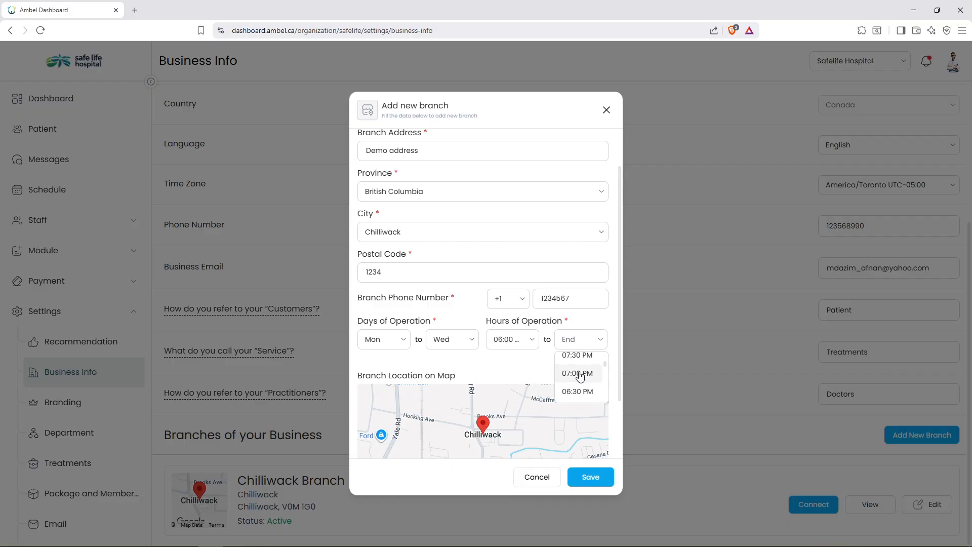
pyautogui.click(576, 378)
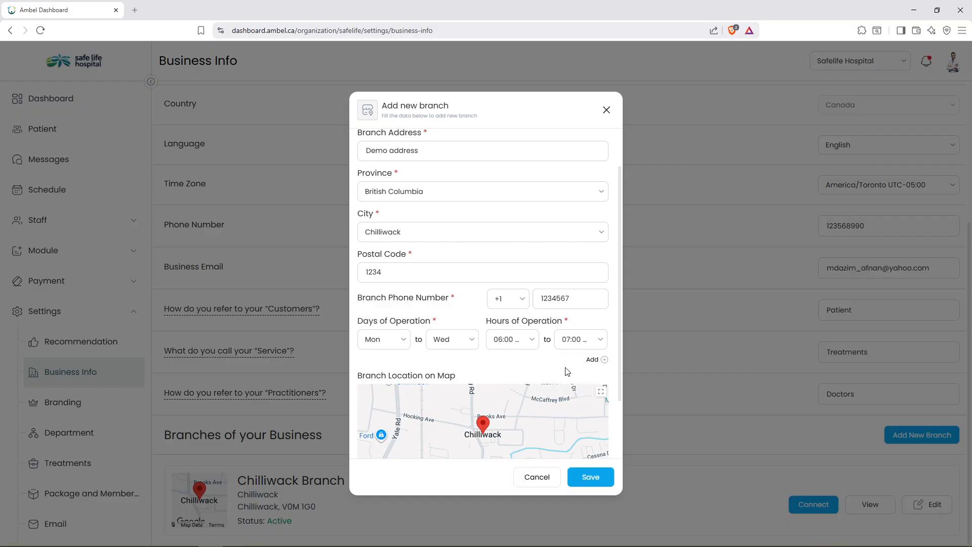
# Add a second hours block: Thursday–Friday, 09:00 to 08:30 PM.
pyautogui.click(604, 360)
pyautogui.click(399, 379)
pyautogui.scroll(-2, 385, 413)
pyautogui.click(379, 407)
pyautogui.click(453, 379)
pyautogui.scroll(-2, 451, 418)
pyautogui.click(449, 420)
pyautogui.click(528, 380)
pyautogui.scroll(-3, 516, 413)
pyautogui.scroll(-5, 516, 413)
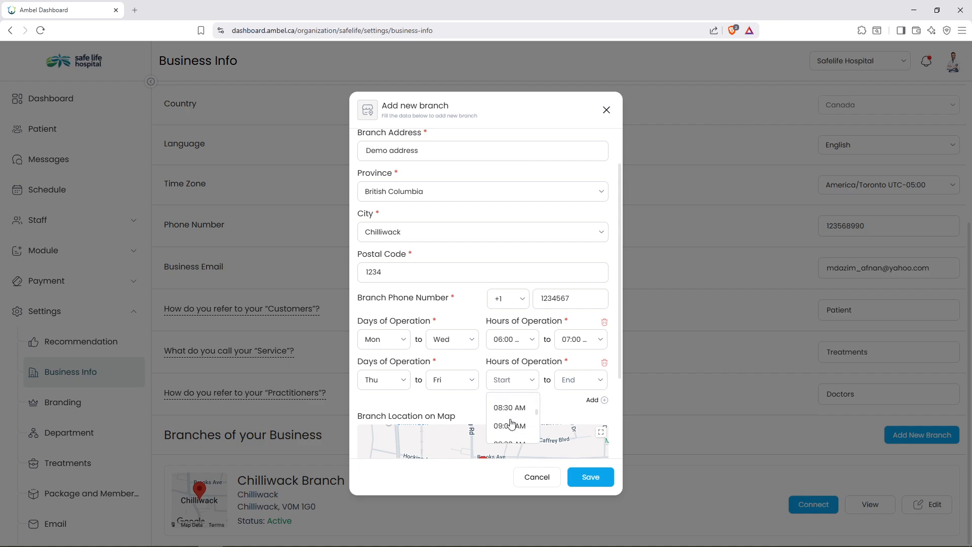
pyautogui.click(510, 413)
pyautogui.click(581, 389)
pyautogui.scroll(-3, 581, 414)
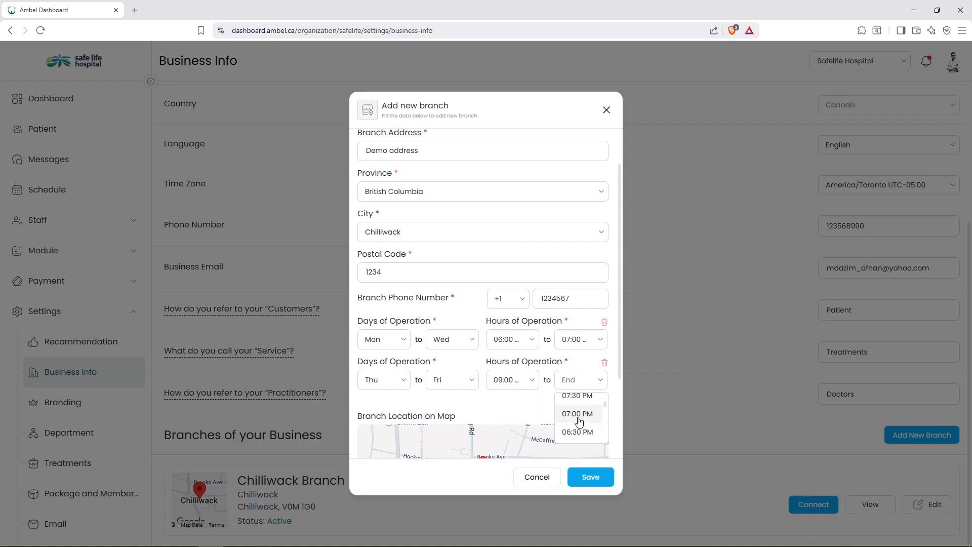
pyautogui.scroll(1, 580, 415)
pyautogui.click(579, 414)
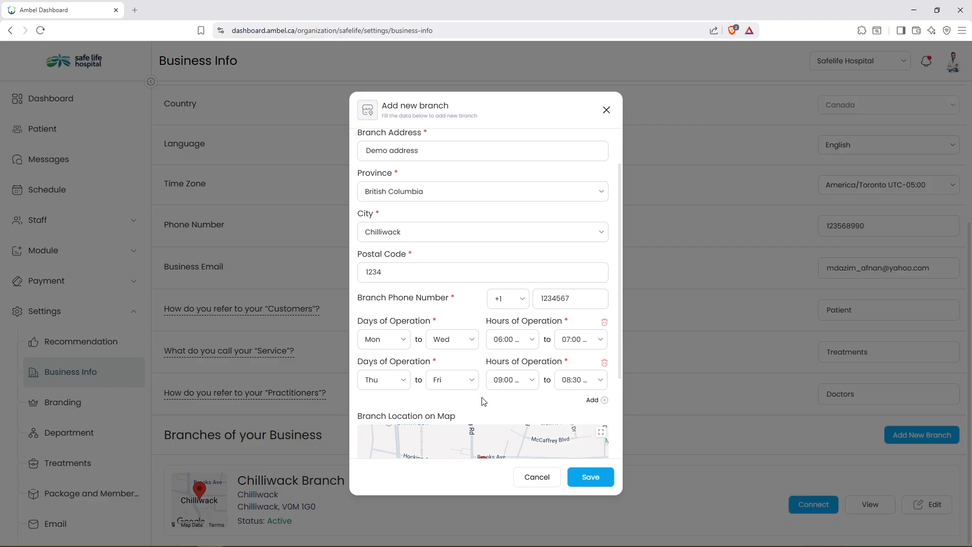
# Enable online booking for Demo Branch and save it.
pyautogui.moveTo(620, 360); pyautogui.dragTo(636, 445)
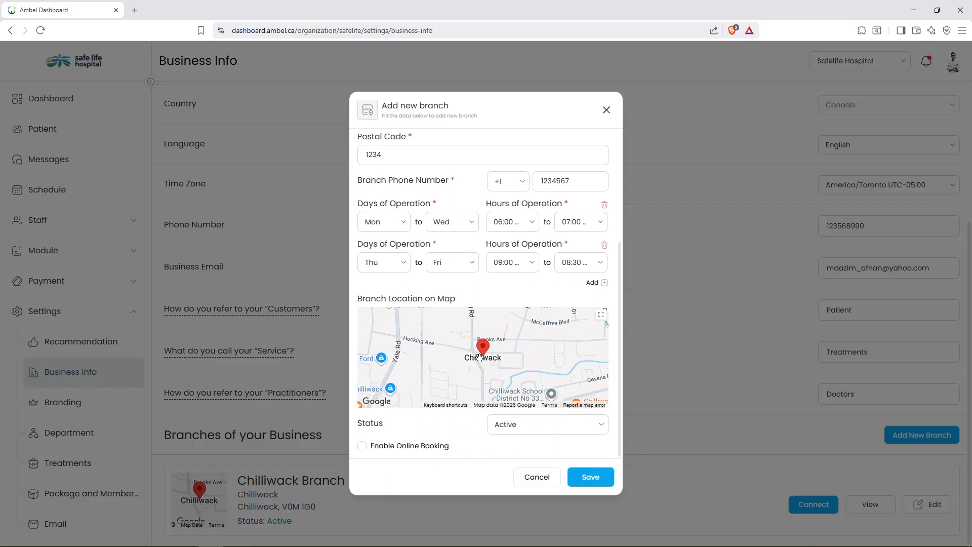
pyautogui.scroll(5, 478, 356)
pyautogui.scroll(-2, 502, 353)
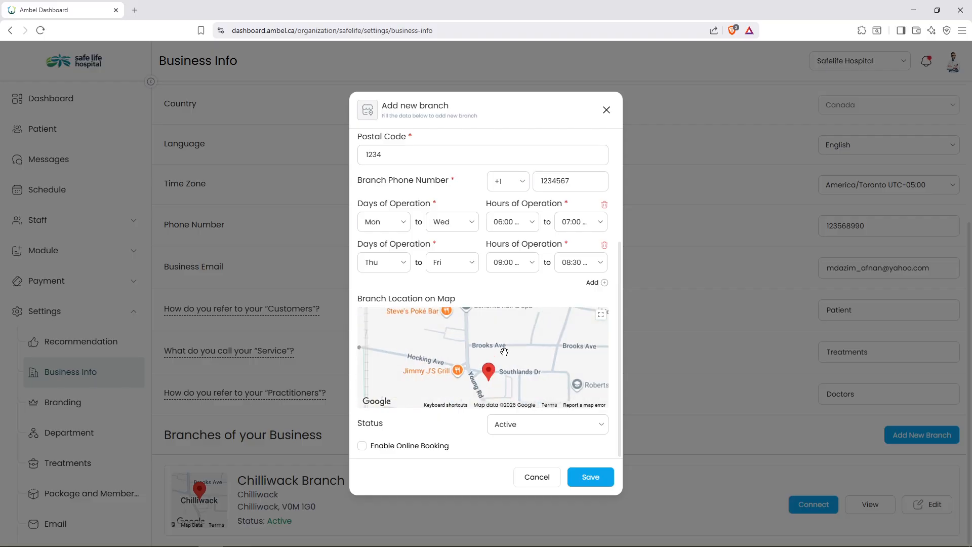
pyautogui.scroll(3, 504, 352)
pyautogui.click(362, 448)
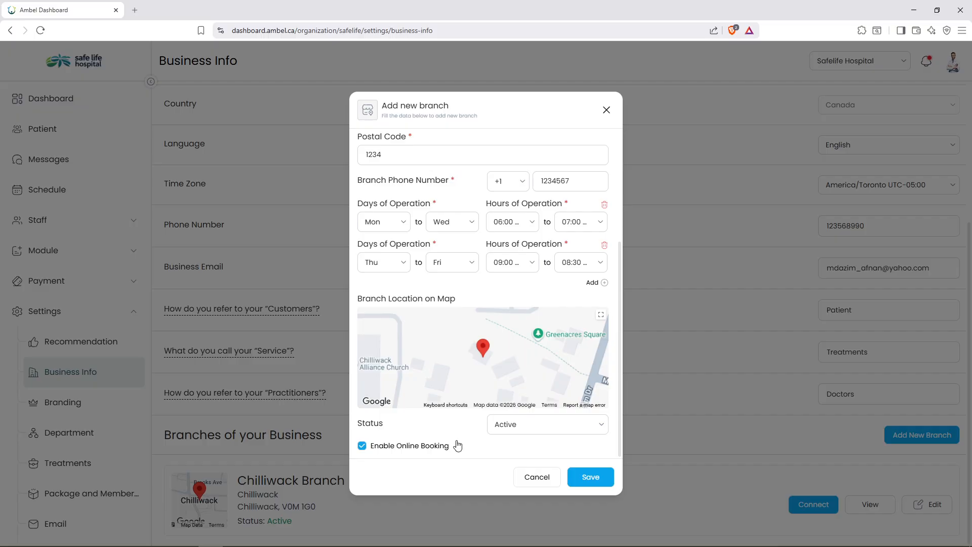
pyautogui.click(596, 479)
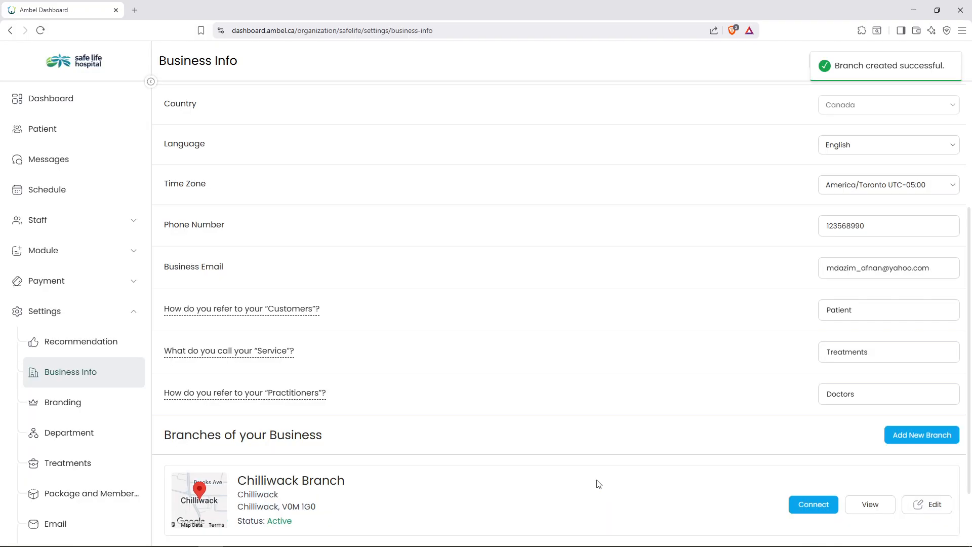
pyautogui.scroll(-2, 603, 481)
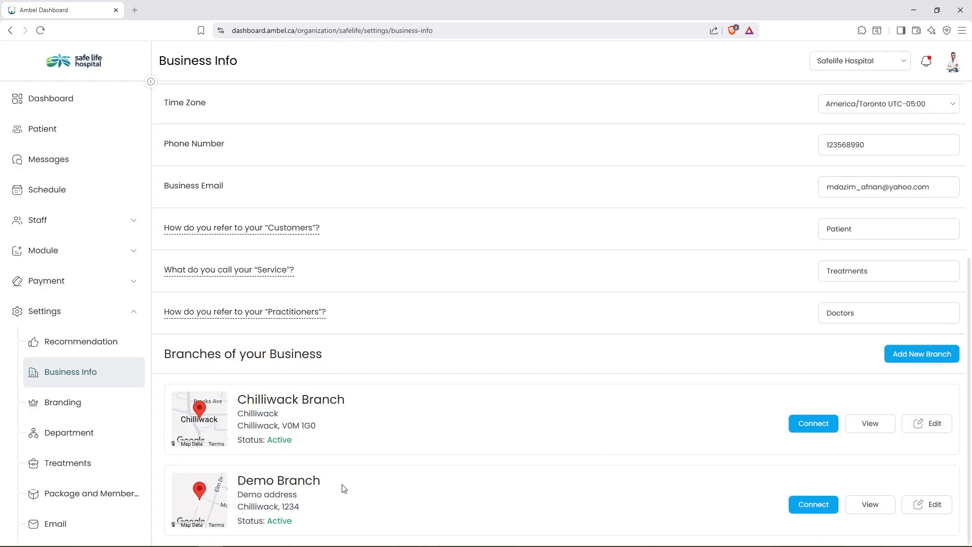
pyautogui.click(129, 313)
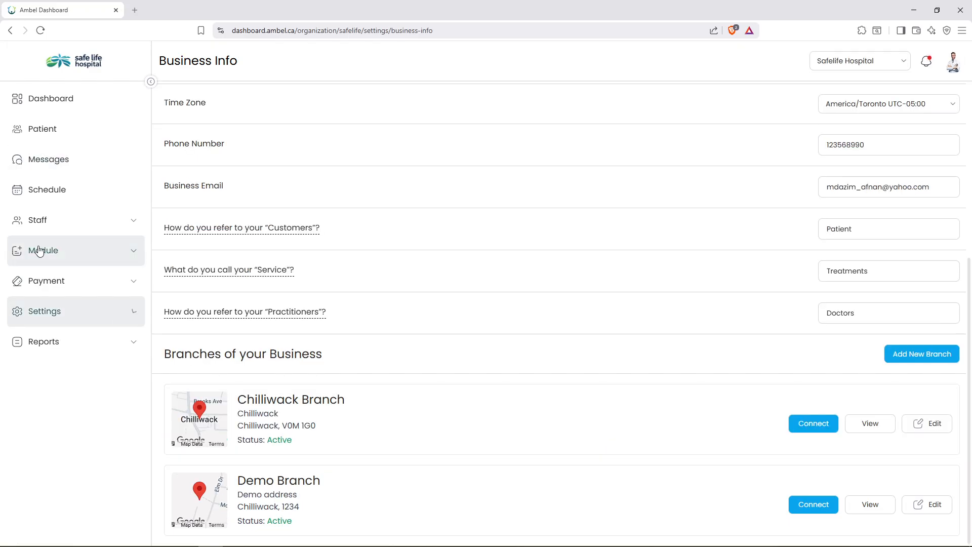
# From the Doctors List, invite a new doctor to Demo Branch with their name and e-mail.
pyautogui.click(132, 226)
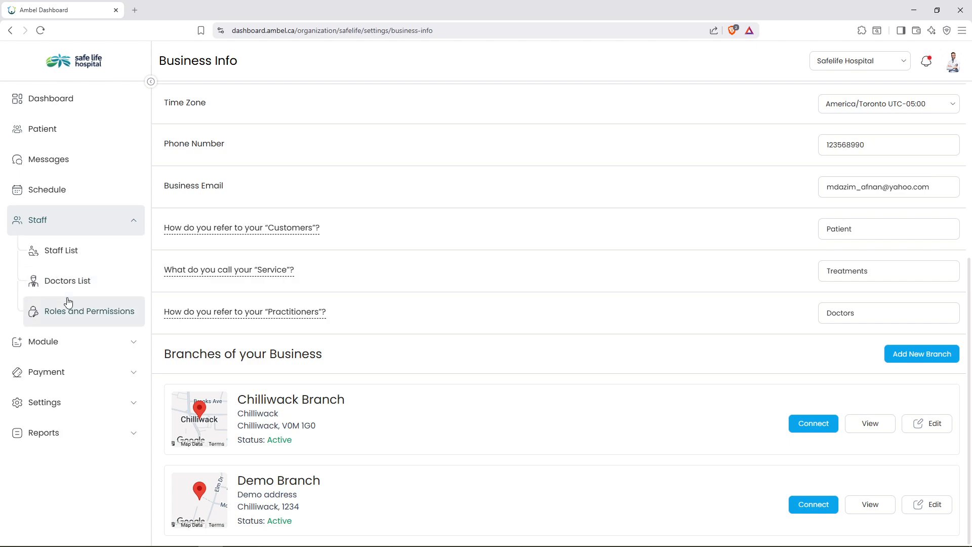
pyautogui.click(98, 284)
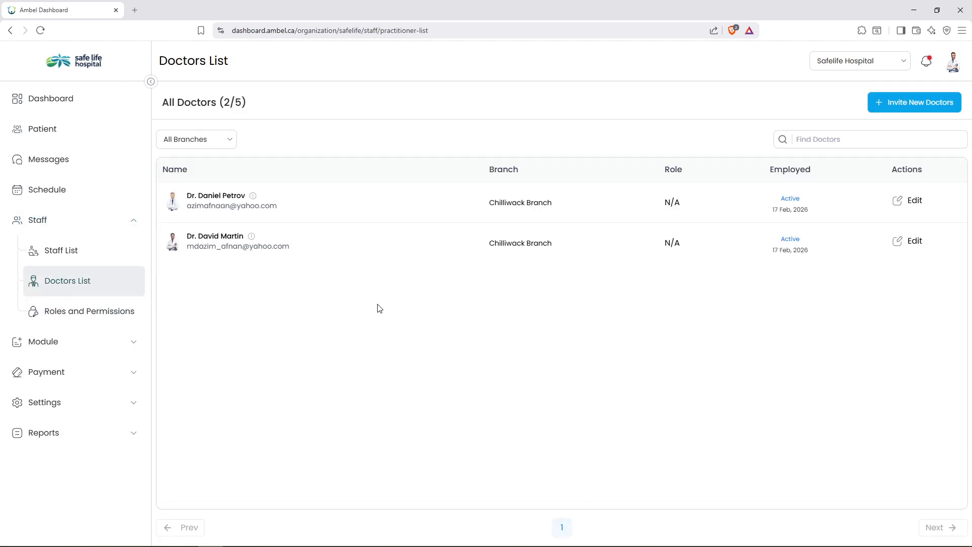
pyautogui.click(912, 103)
pyautogui.write('Dr smith')
pyautogui.click(417, 297)
pyautogui.click(404, 339)
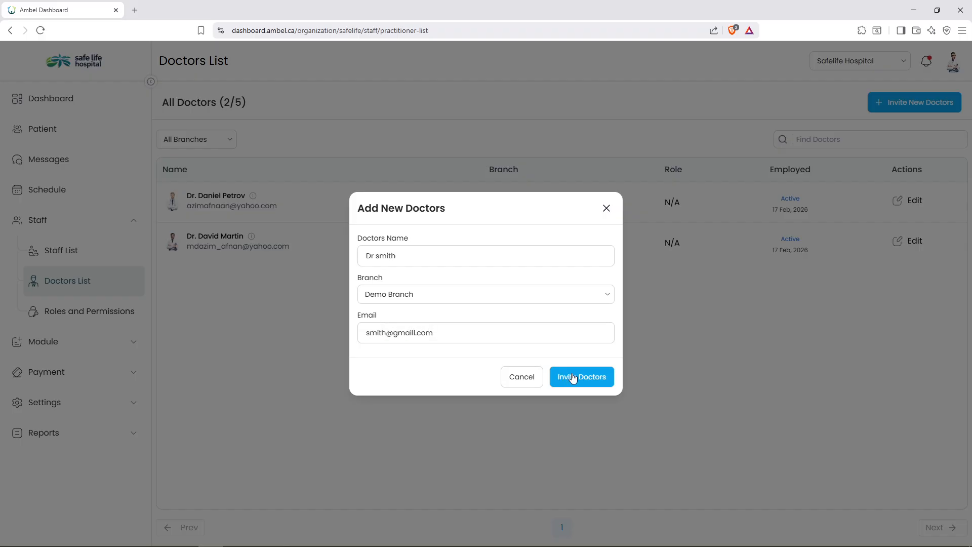
pyautogui.click(608, 376)
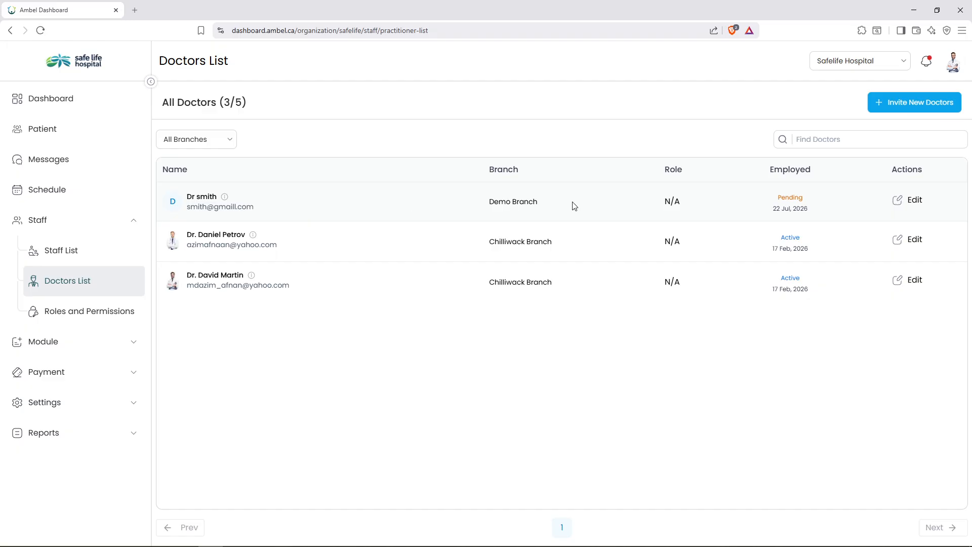
# Add Demo Branch to the second doctor's branches and save the change.
pyautogui.click(909, 244)
pyautogui.click(892, 348)
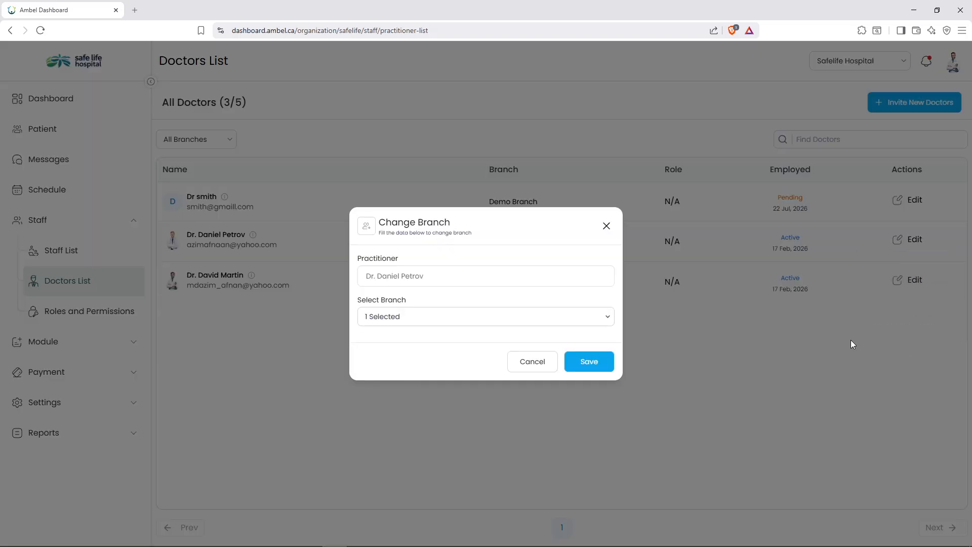
pyautogui.click(425, 319)
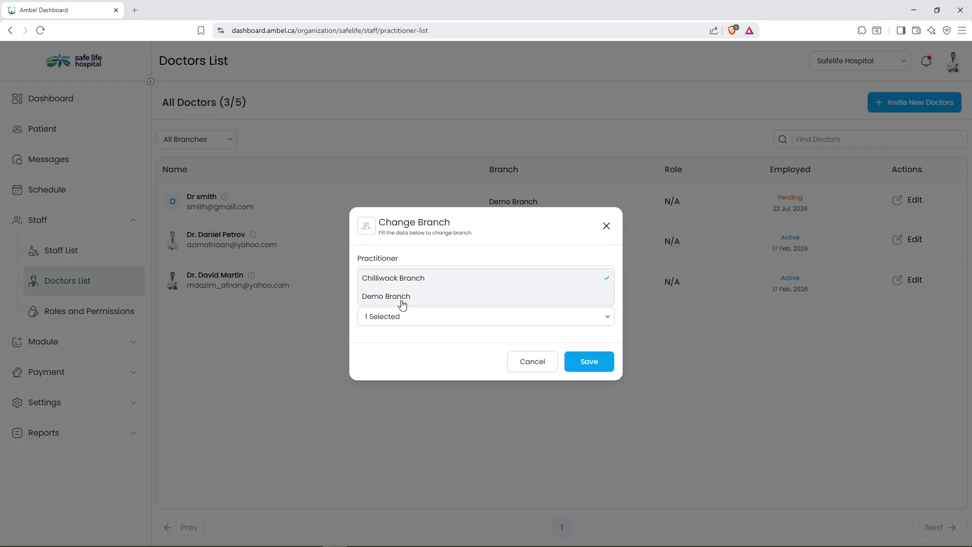
pyautogui.click(415, 303)
pyautogui.click(587, 362)
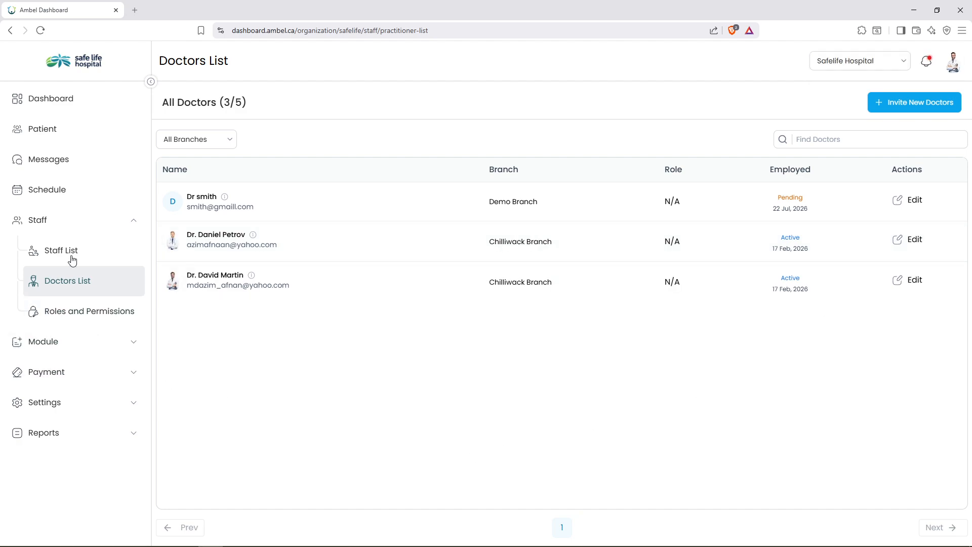
pyautogui.click(98, 226)
# On the Department page, start a new department named Demo assigned to Chilliwack Branch.
pyautogui.click(98, 319)
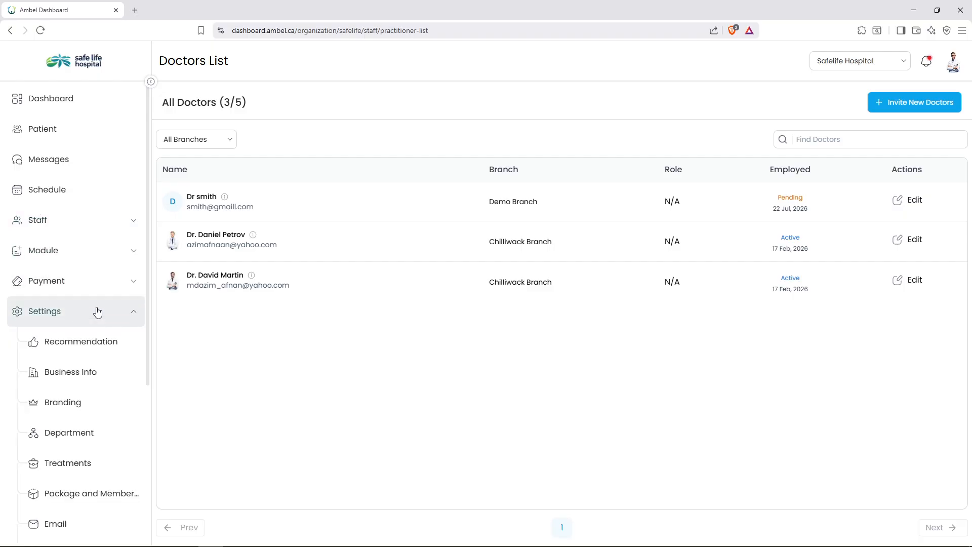
pyautogui.scroll(-2, 98, 313)
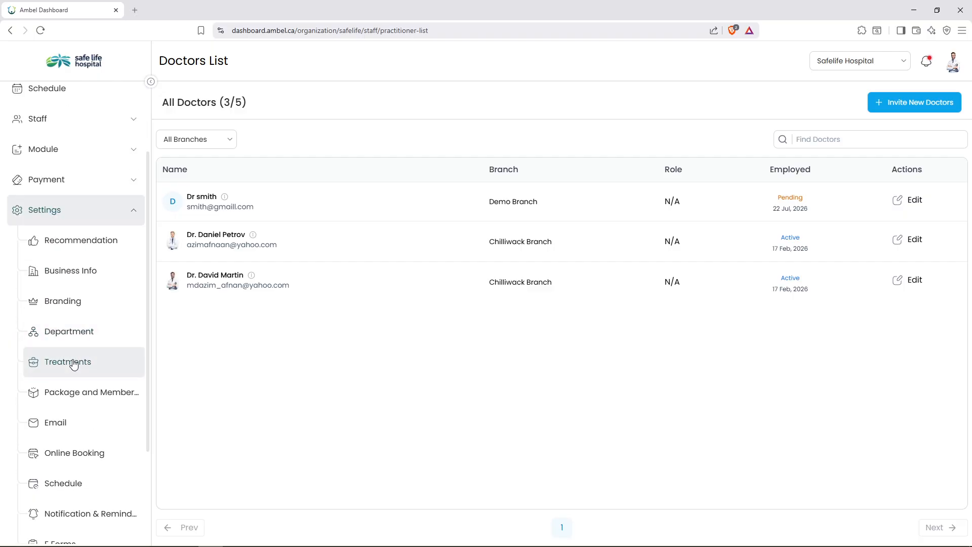
pyautogui.click(76, 339)
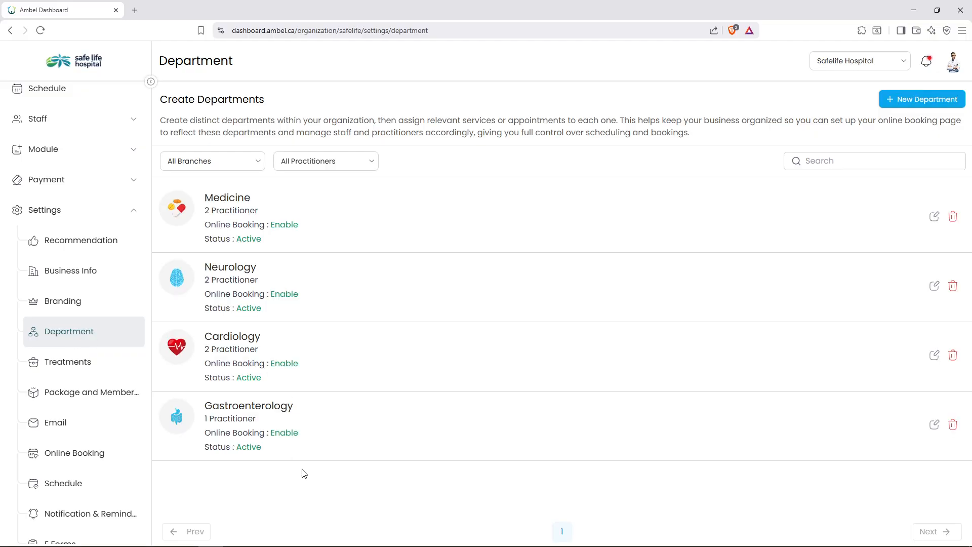
pyautogui.click(925, 101)
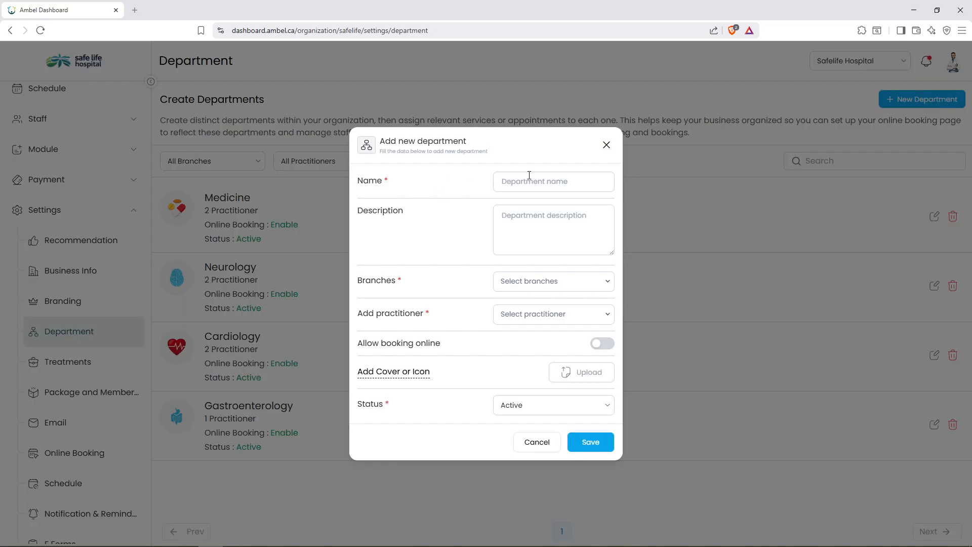
pyautogui.write('Demo')
pyautogui.click(529, 286)
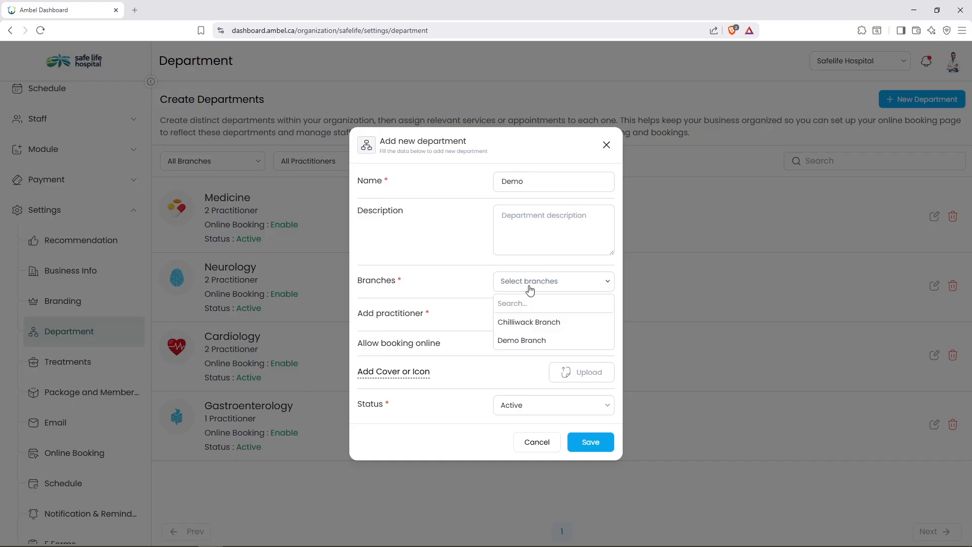
pyautogui.click(515, 348)
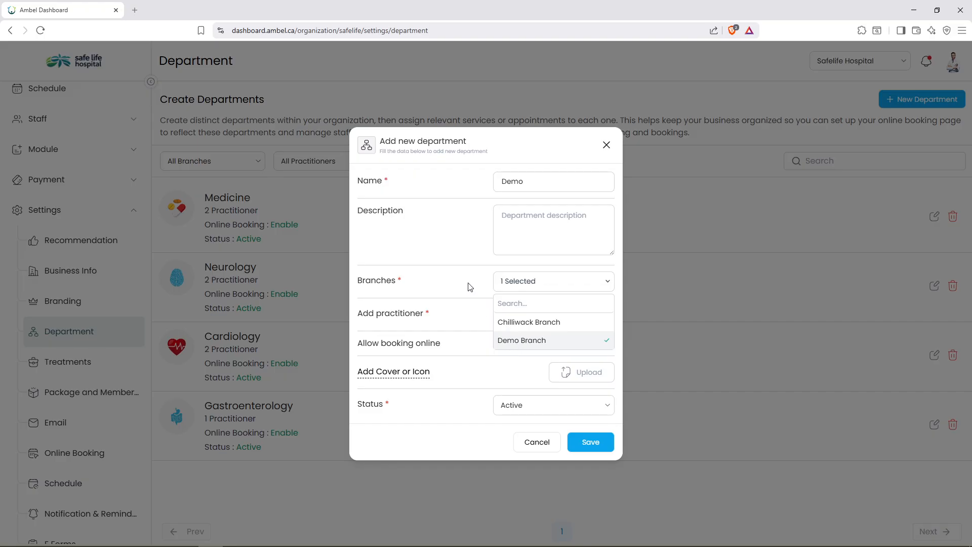
pyautogui.click(504, 284)
pyautogui.click(531, 316)
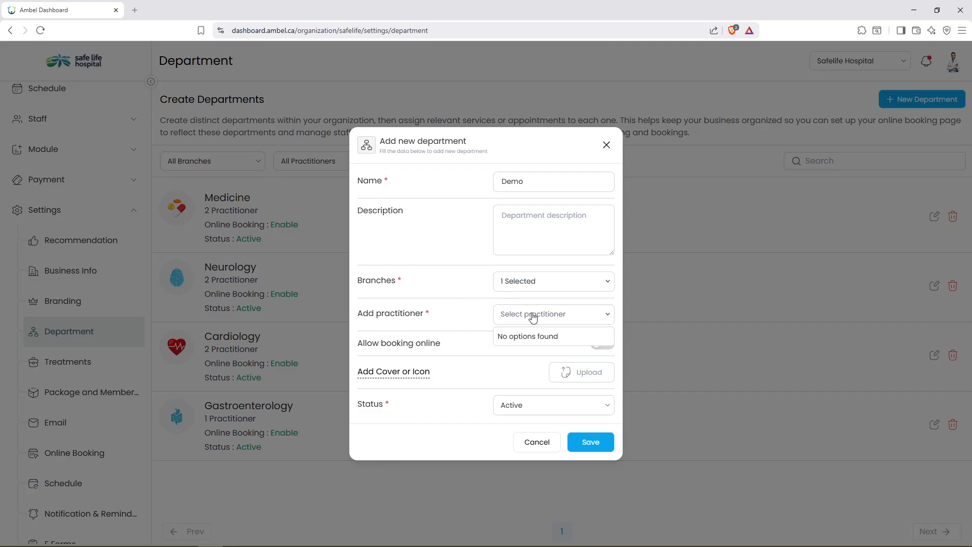
pyautogui.click(550, 287)
pyautogui.click(532, 326)
pyautogui.click(528, 342)
pyautogui.click(471, 308)
# Add both doctors to the Demo department, allow online booking, and save it.
pyautogui.click(537, 316)
pyautogui.click(532, 338)
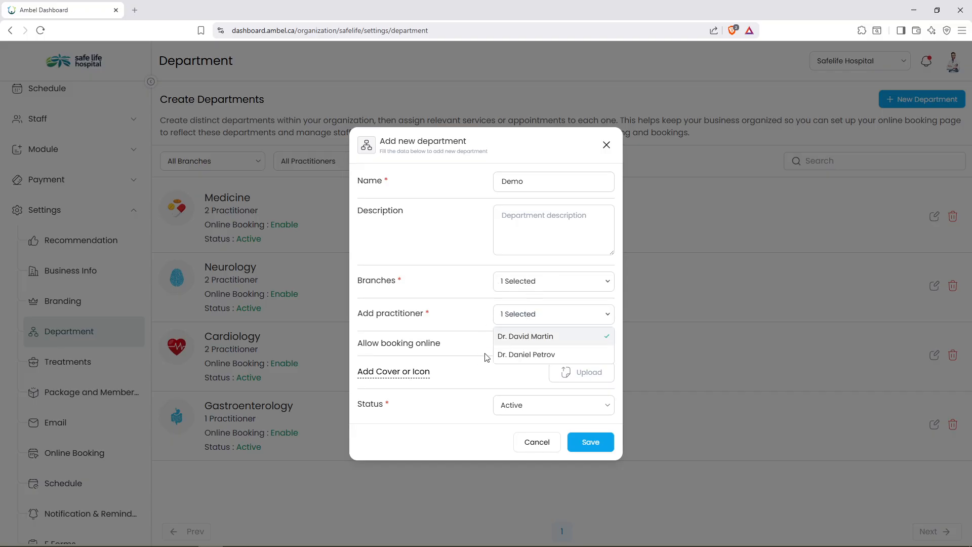
pyautogui.click(532, 360)
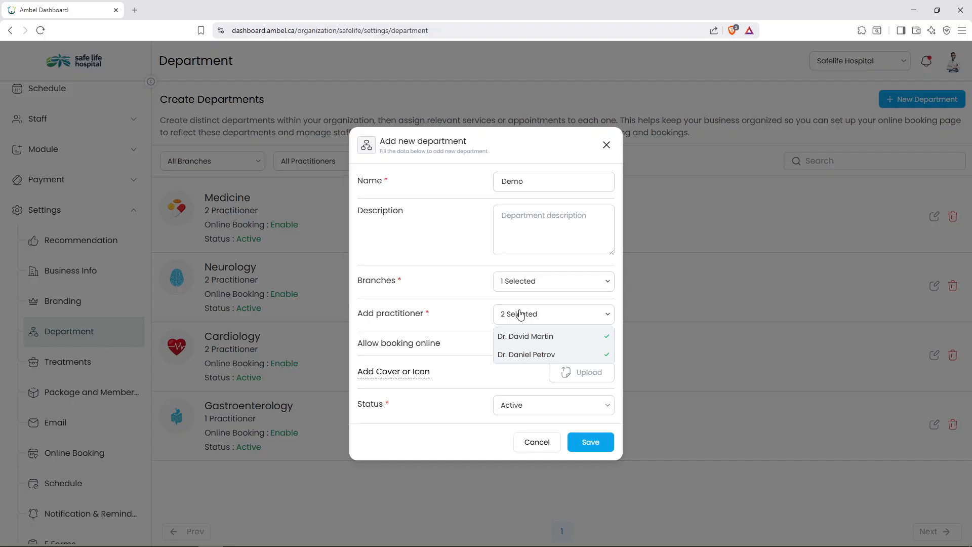
pyautogui.click(559, 319)
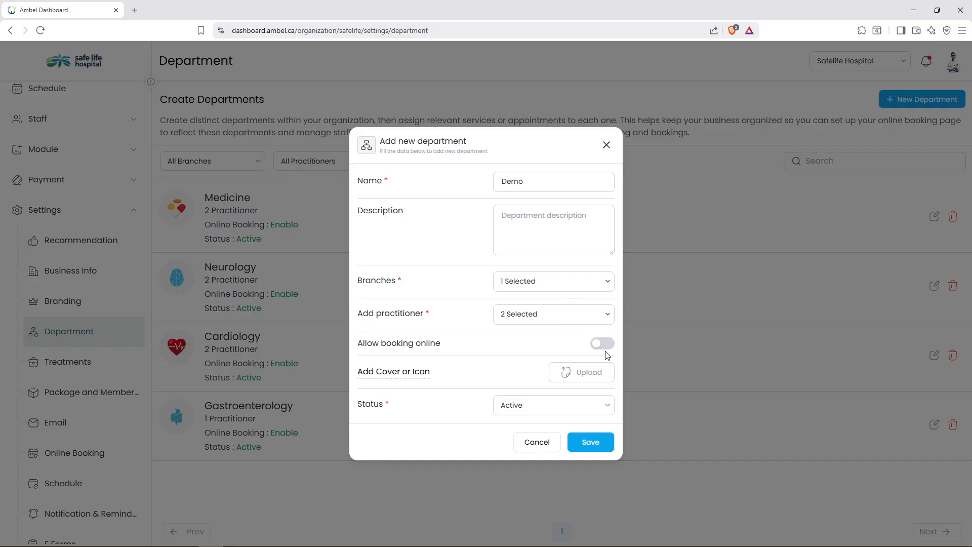
pyautogui.click(608, 344)
pyautogui.moveTo(425, 373)
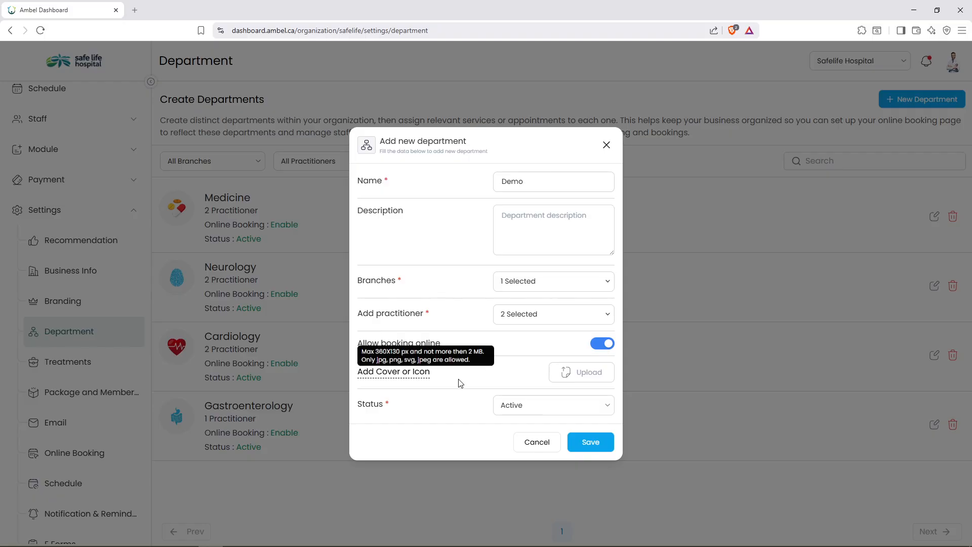
pyautogui.click(590, 441)
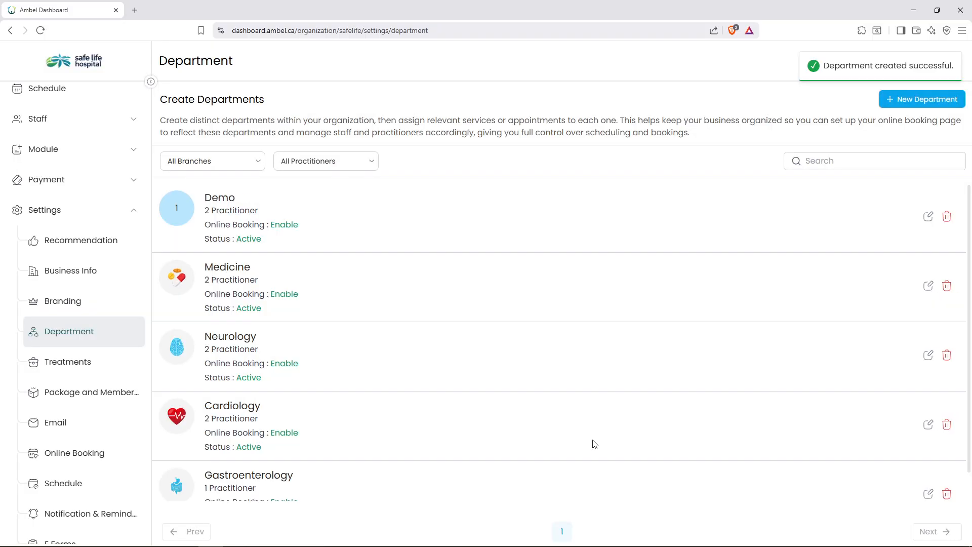
# Create a new treatment named Health Check with treatment type Paid.
pyautogui.click(61, 373)
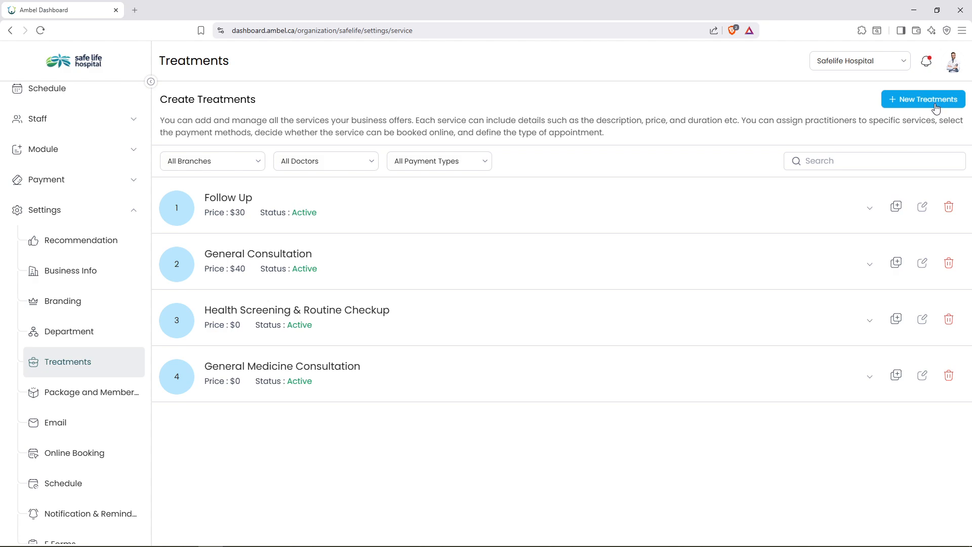
pyautogui.click(936, 108)
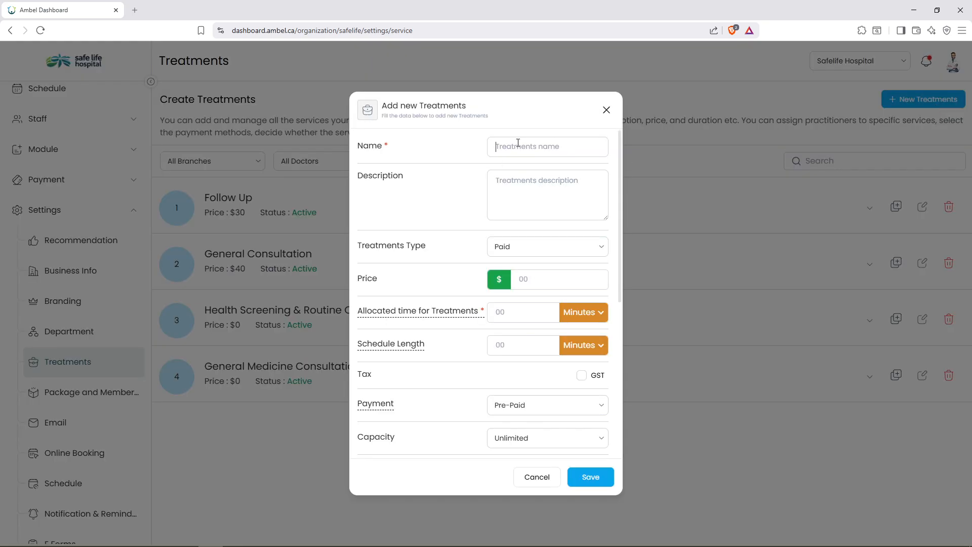
pyautogui.write('Health Check')
pyautogui.click(527, 248)
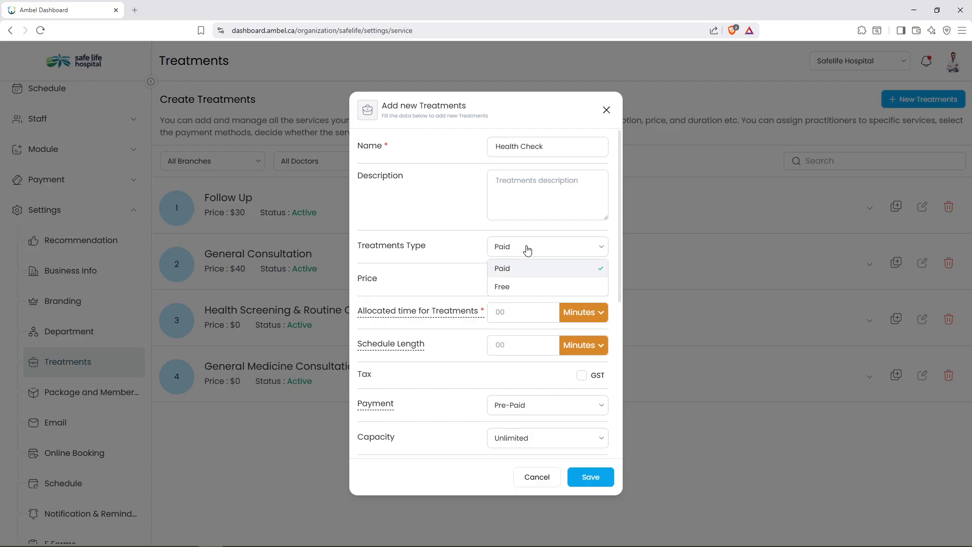
pyautogui.click(578, 286)
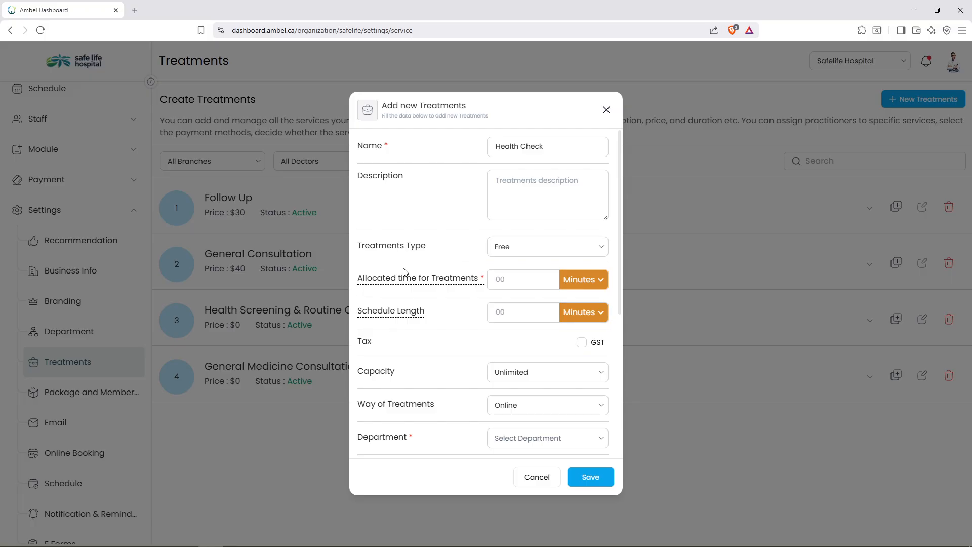
pyautogui.click(589, 254)
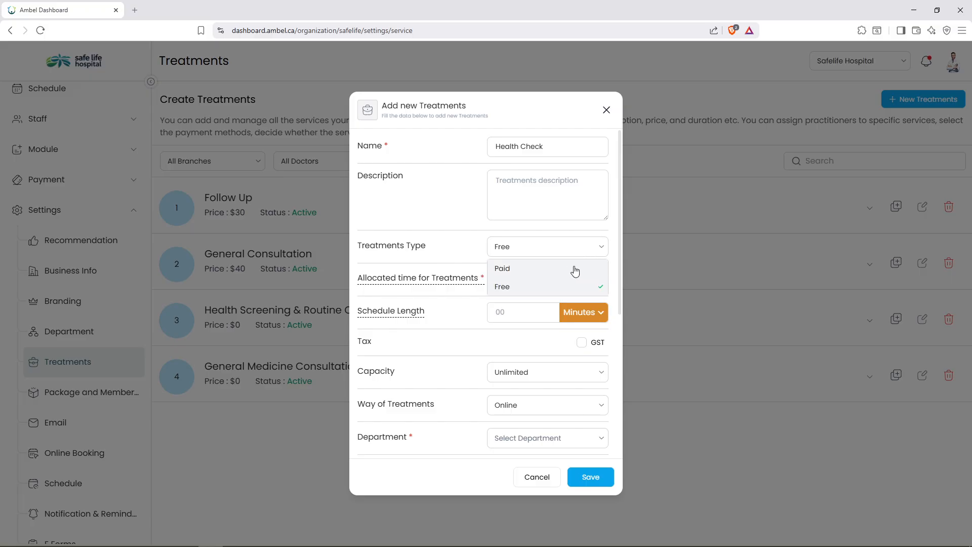
pyautogui.click(574, 268)
# Enter price 50, allocated time 30, schedule length 35, and tick GST.
pyautogui.click(521, 279)
pyautogui.write('50')
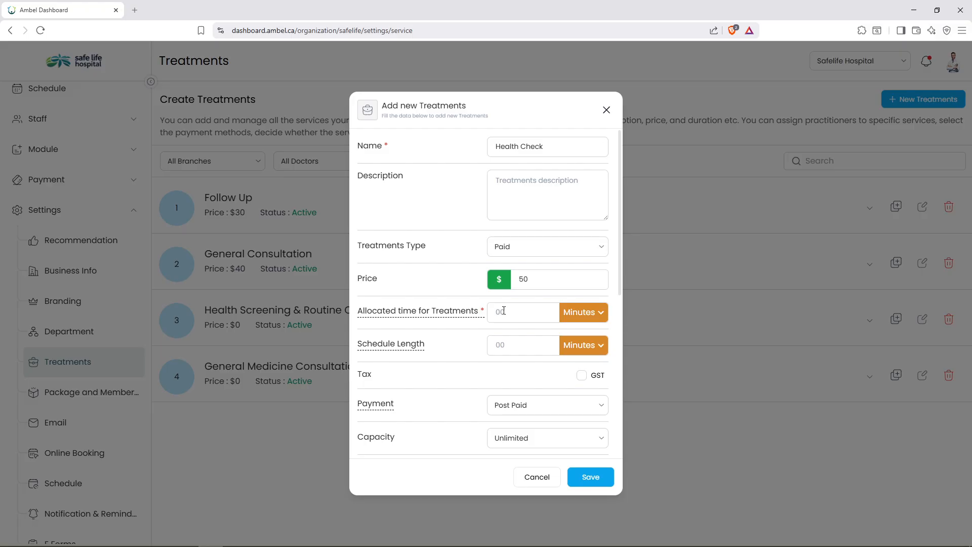
pyautogui.write('3')
pyautogui.write('0')
pyautogui.write('3')
pyautogui.write('5')
pyautogui.click(582, 375)
# Keep Post Paid payment and, after trying Limited and Custom, set capacity back to Unlimited.
pyautogui.scroll(-1, 420, 369)
pyautogui.click(524, 354)
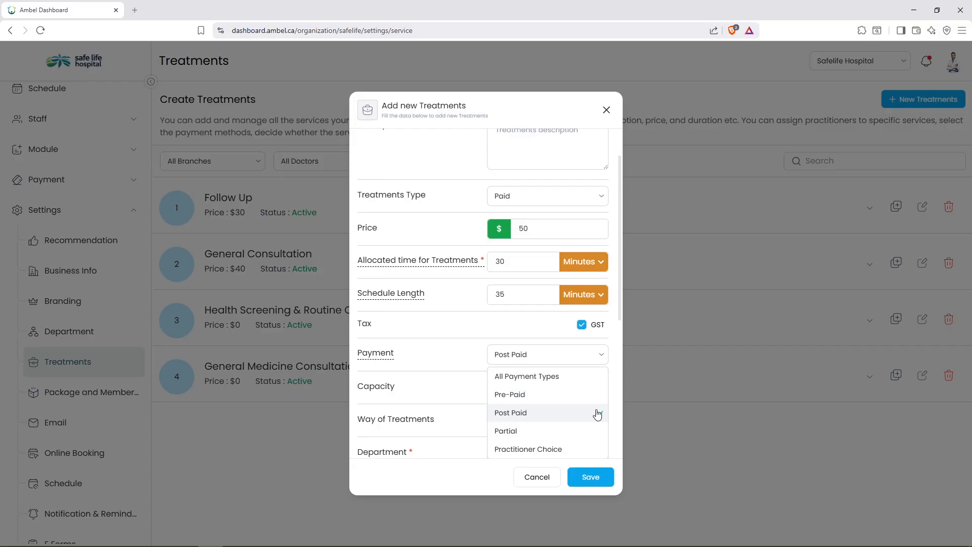
pyautogui.scroll(-1, 598, 414)
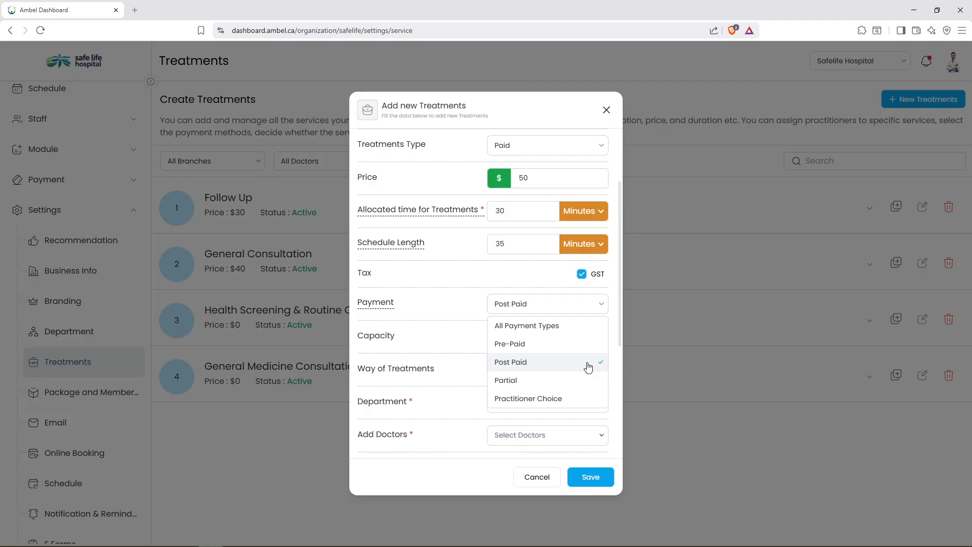
pyautogui.click(588, 367)
pyautogui.click(571, 336)
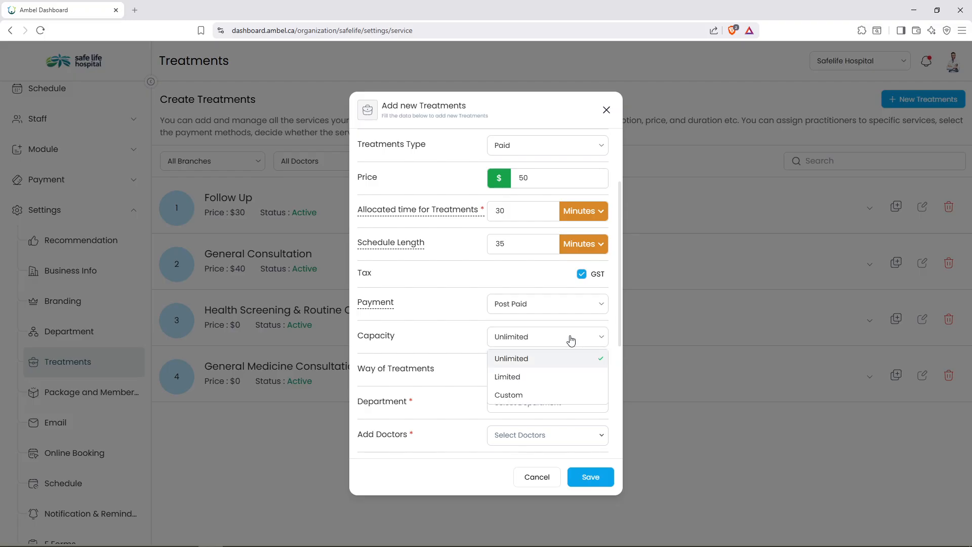
pyautogui.click(538, 378)
pyautogui.click(521, 371)
pyautogui.click(542, 338)
pyautogui.click(520, 397)
pyautogui.click(527, 341)
pyautogui.click(515, 355)
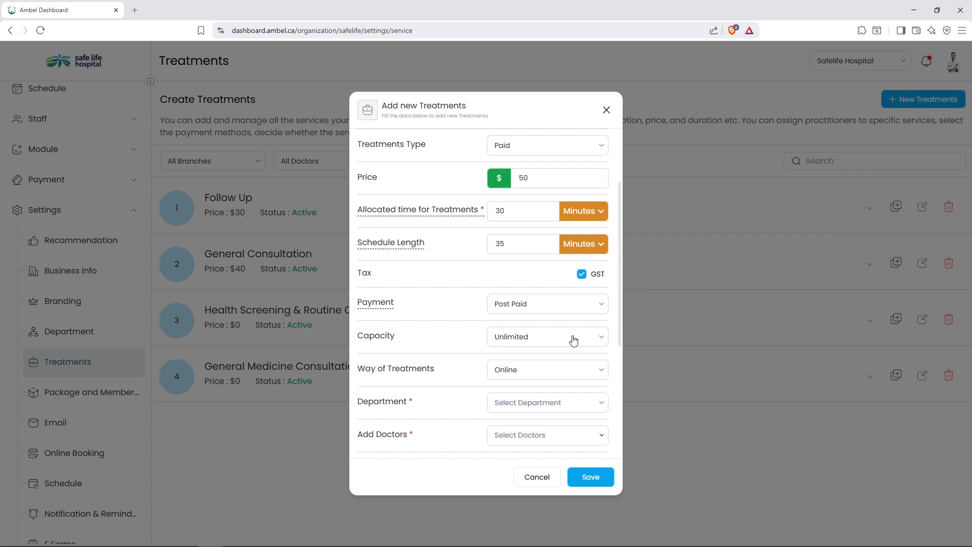
pyautogui.scroll(-1, 574, 340)
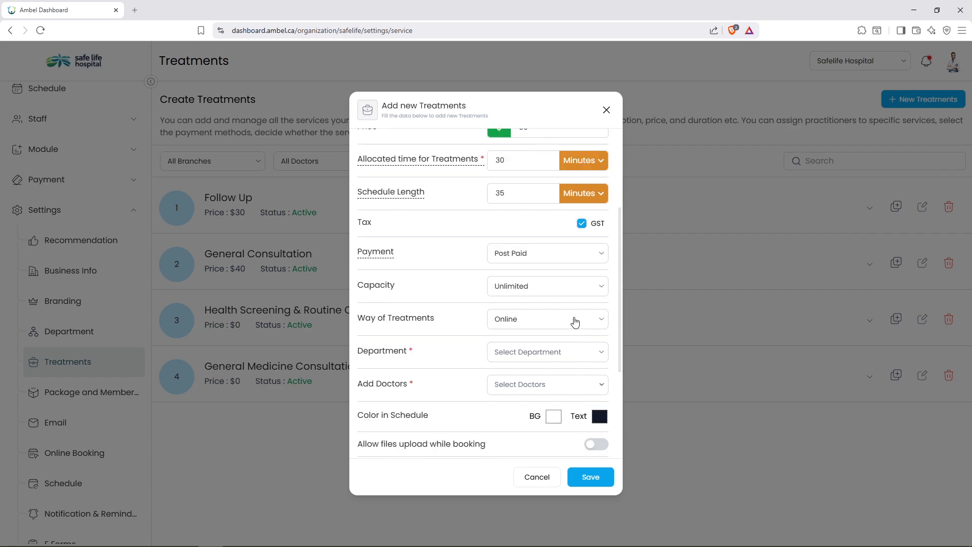
pyautogui.click(575, 322)
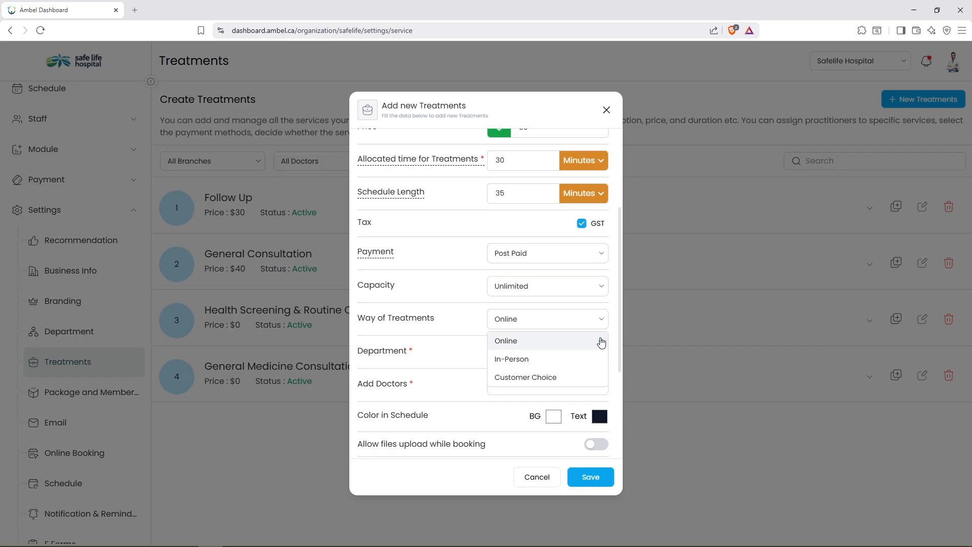
# Keep Online as way of treatment, choose Neurology department, and assign both doctors.
pyautogui.scroll(-1, 601, 342)
pyautogui.click(601, 296)
pyautogui.click(601, 304)
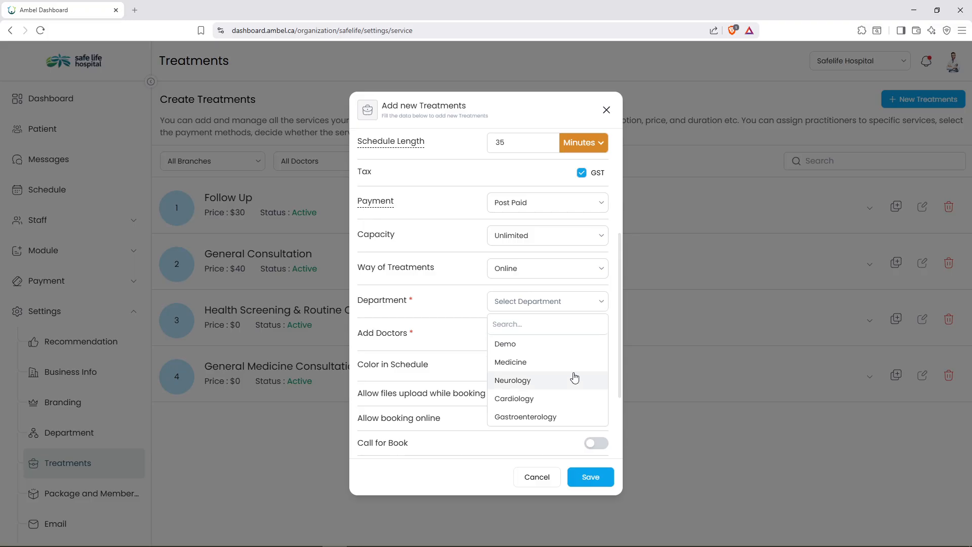
pyautogui.click(598, 382)
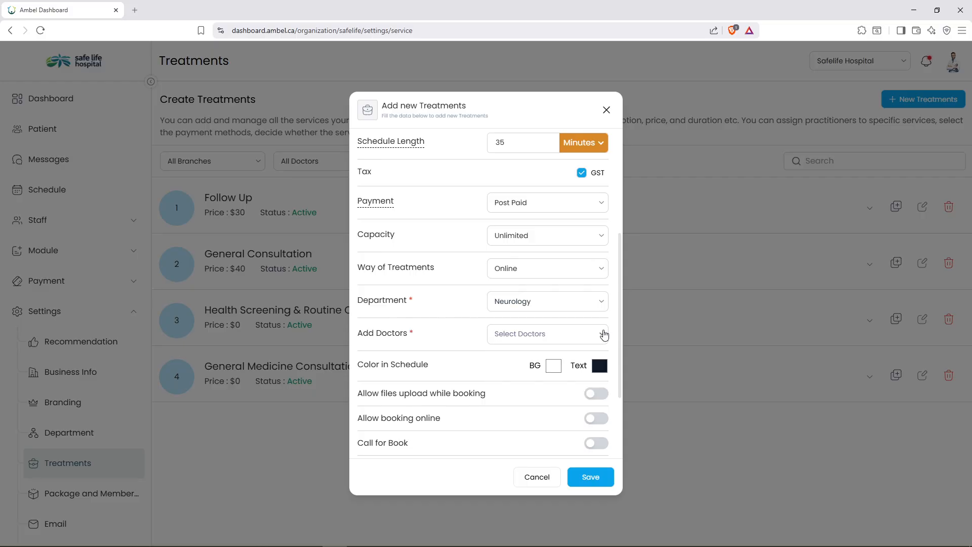
pyautogui.click(604, 335)
pyautogui.click(592, 375)
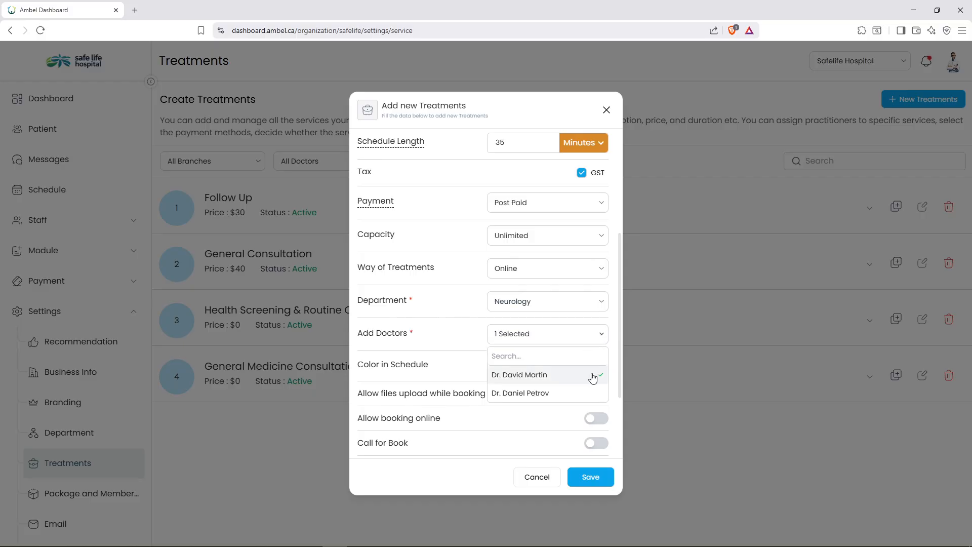
pyautogui.click(597, 394)
pyautogui.click(603, 339)
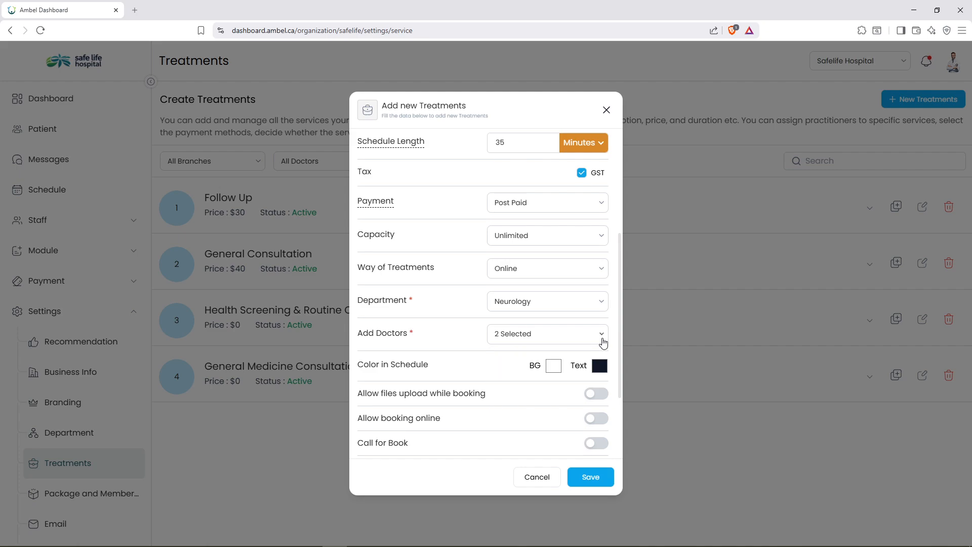
# Set the schedule colours to a black background with white text.
pyautogui.scroll(-1, 597, 350)
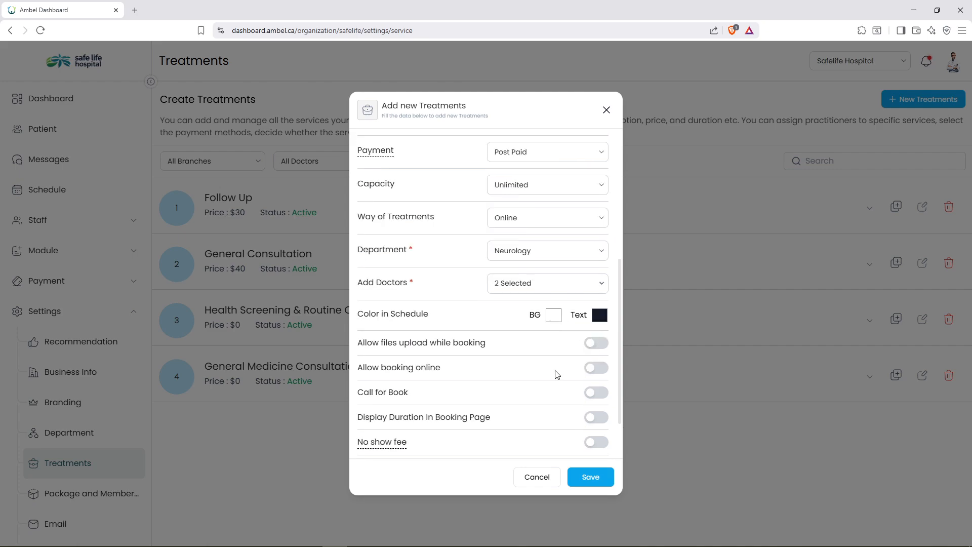
pyautogui.moveTo(553, 376); pyautogui.dragTo(536, 397)
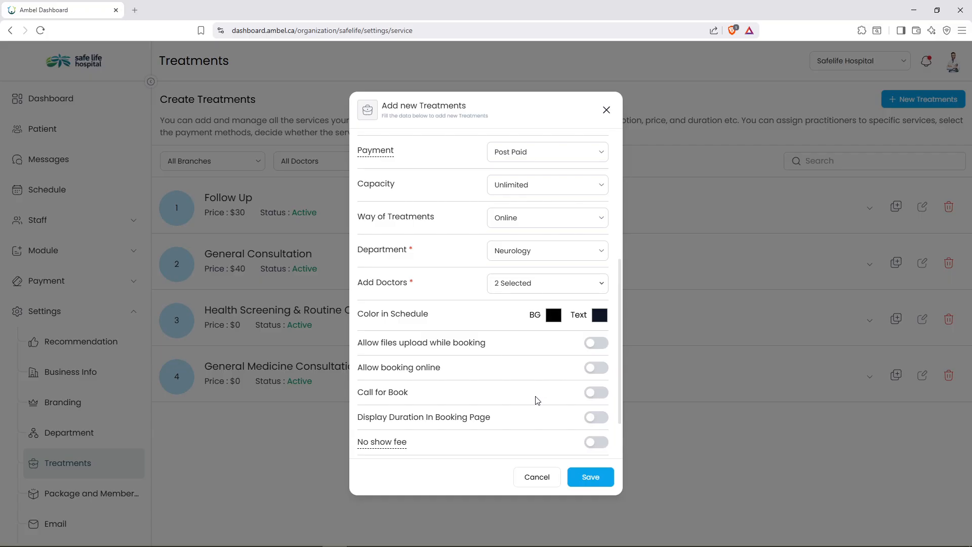
pyautogui.click(599, 318)
pyautogui.moveTo(599, 338); pyautogui.dragTo(578, 322)
# Enable file uploads, online booking and a no-show fee for Health Check, then save it.
pyautogui.click(607, 347)
pyautogui.scroll(-1, 607, 346)
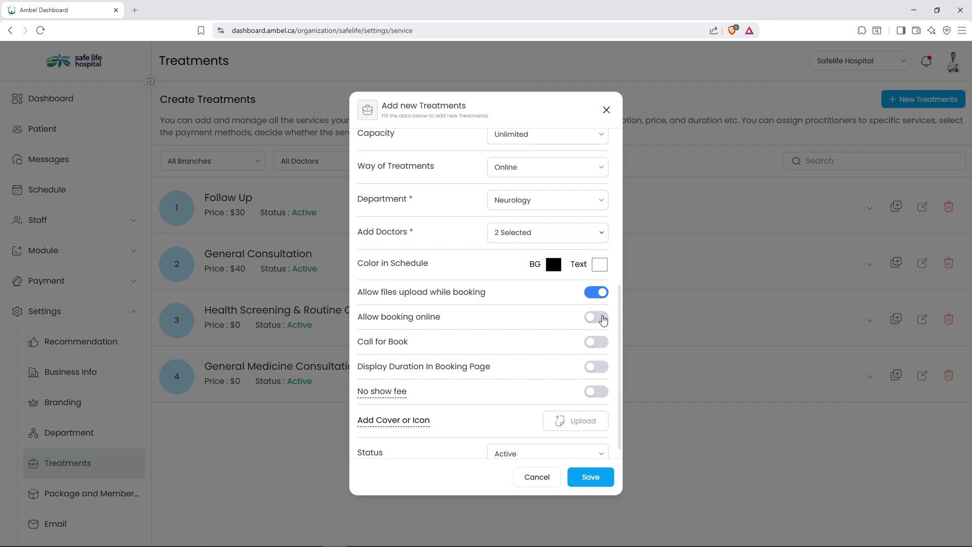
pyautogui.click(603, 320)
pyautogui.click(606, 345)
pyautogui.click(604, 321)
pyautogui.click(603, 394)
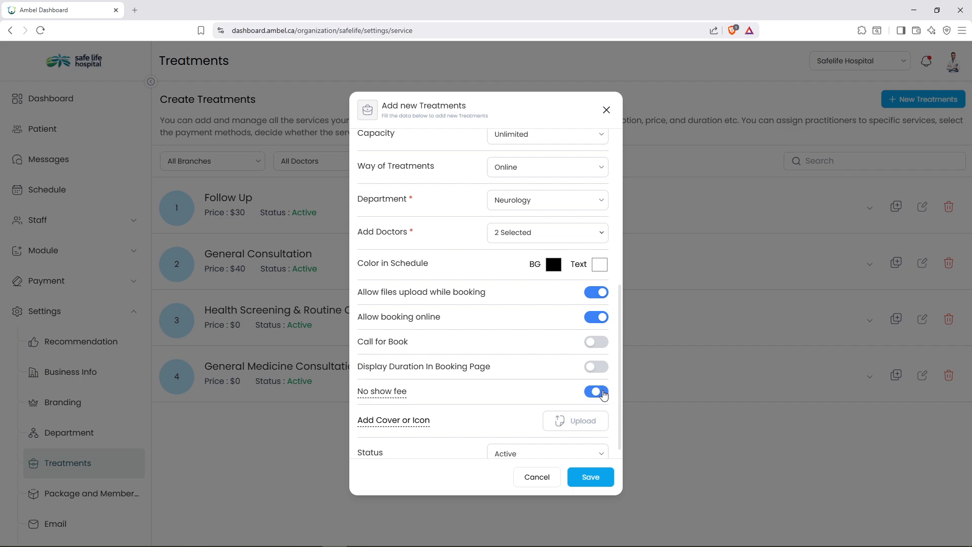
pyautogui.scroll(-1, 603, 397)
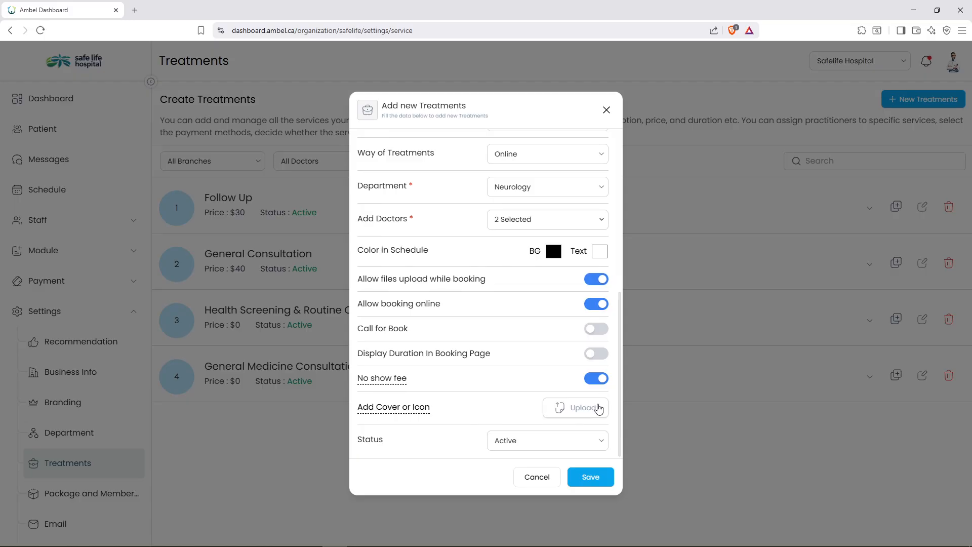
pyautogui.click(594, 477)
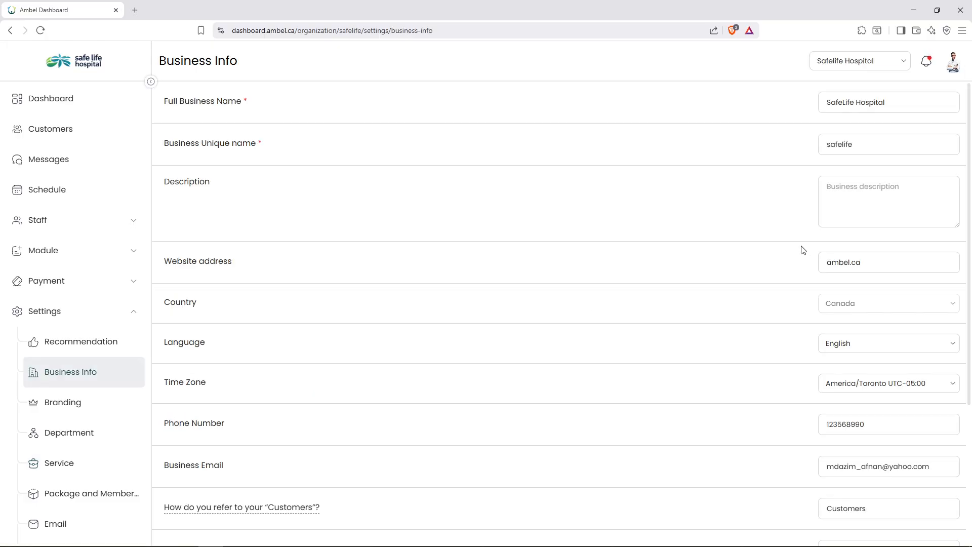
# Add a new business branch named Surrey.
pyautogui.scroll(-4, 810, 283)
pyautogui.click(922, 434)
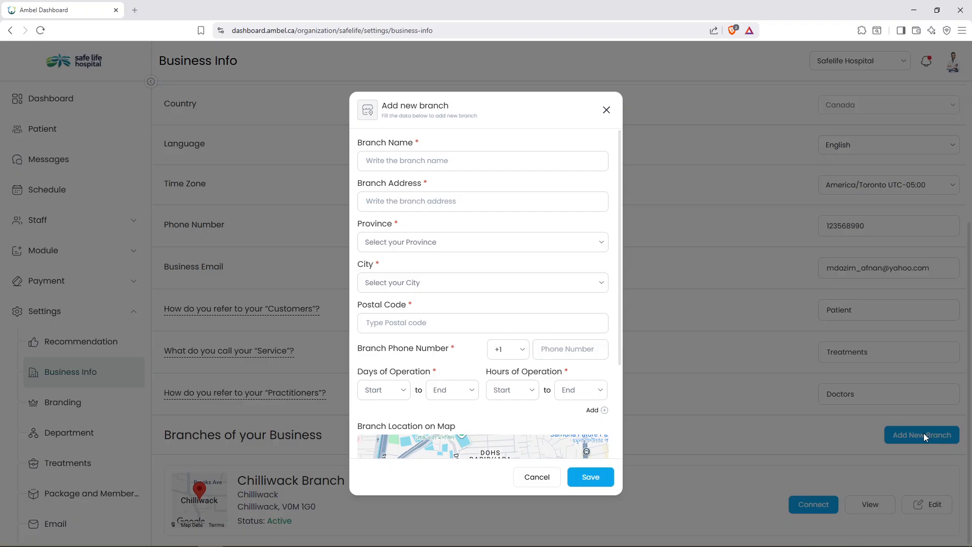
pyautogui.write('Surrey')
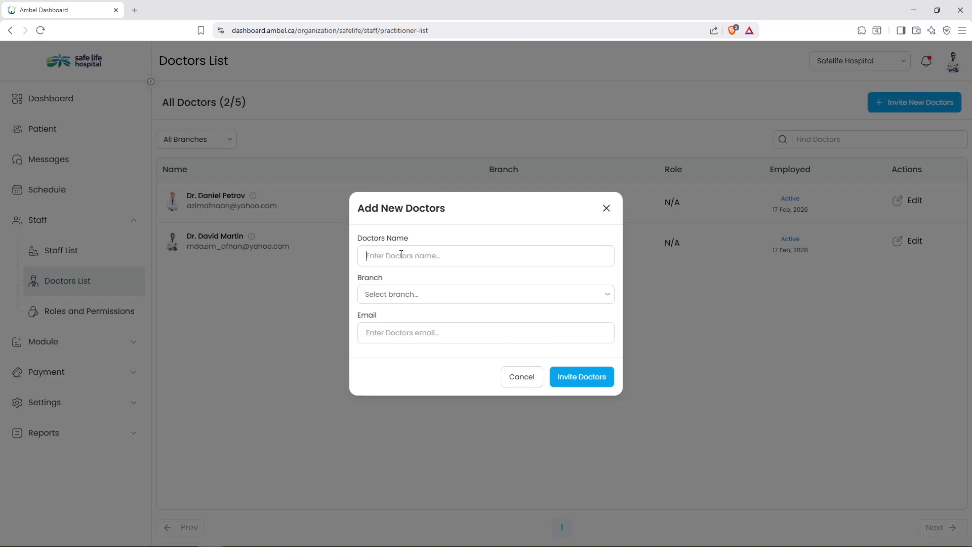
# Invite a new doctor to Demo Branch, entering the doctor's name and e-mail address.
pyautogui.write('Dr smith')
pyautogui.click(414, 295)
pyautogui.click(406, 330)
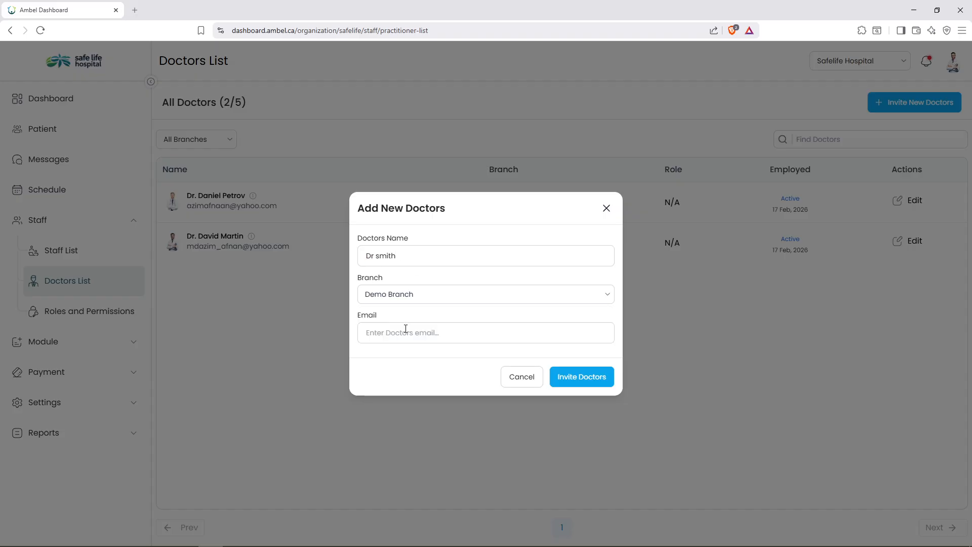
pyautogui.click(406, 329)
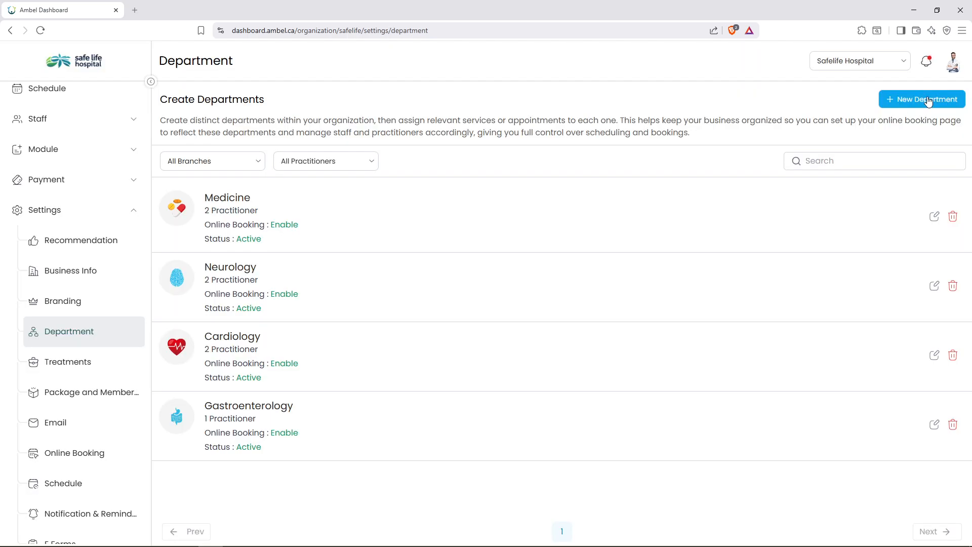
pyautogui.click(928, 102)
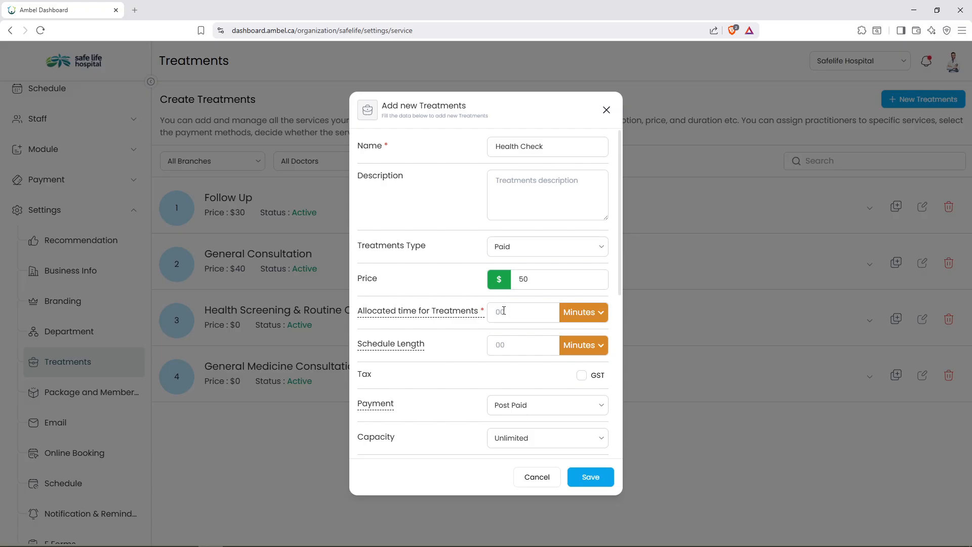
# Save Health Check with 30 allocated minutes, then view a doctor's weekly schedule with Settings collapsed.
pyautogui.write('30')
pyautogui.press('Return')
pyautogui.click(57, 191)
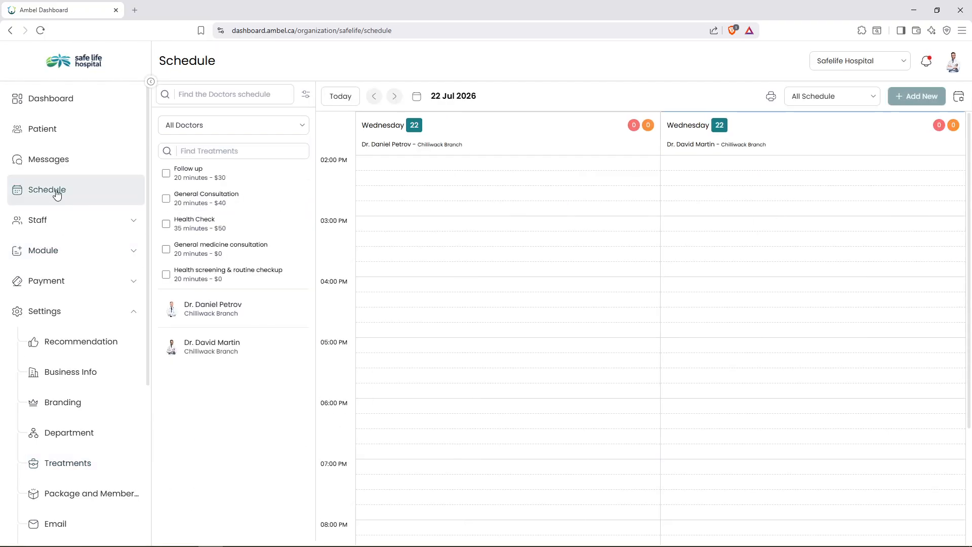
pyautogui.click(209, 349)
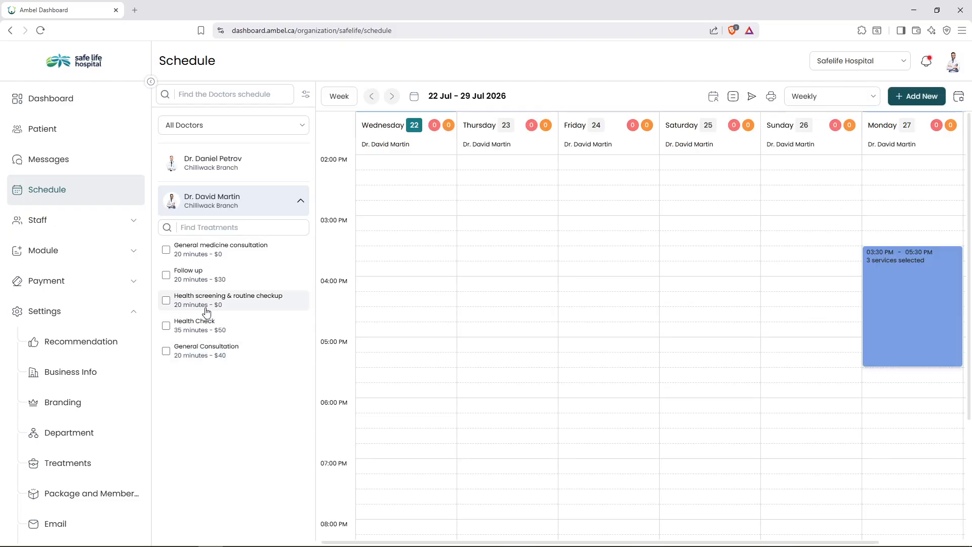
pyautogui.click(126, 311)
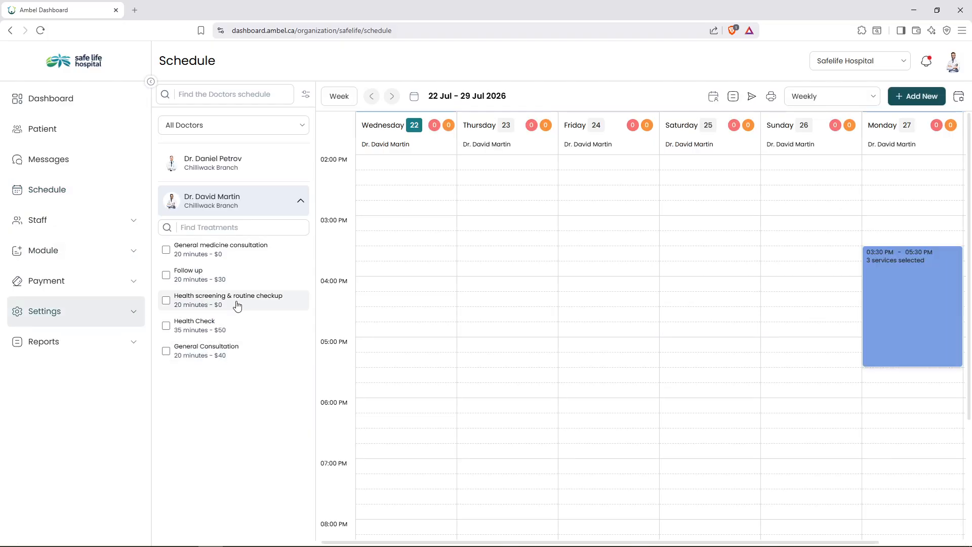